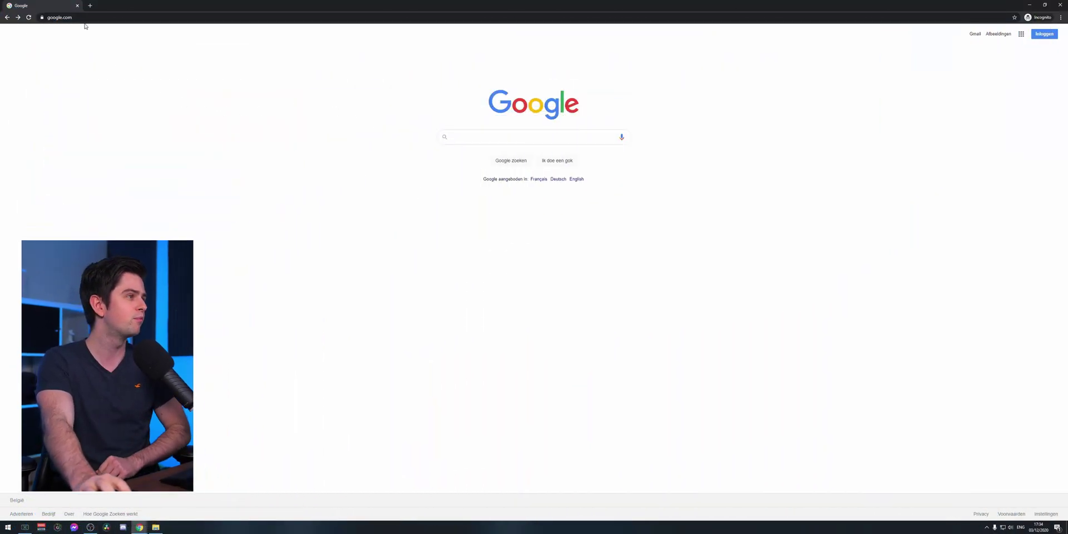
Open a new incognito Chrome tab for visiting the OWN3D site
click(90, 5)
Load own3d.tv and go to the Emote Maker under Emotes & Badges
text(own3d.tv)
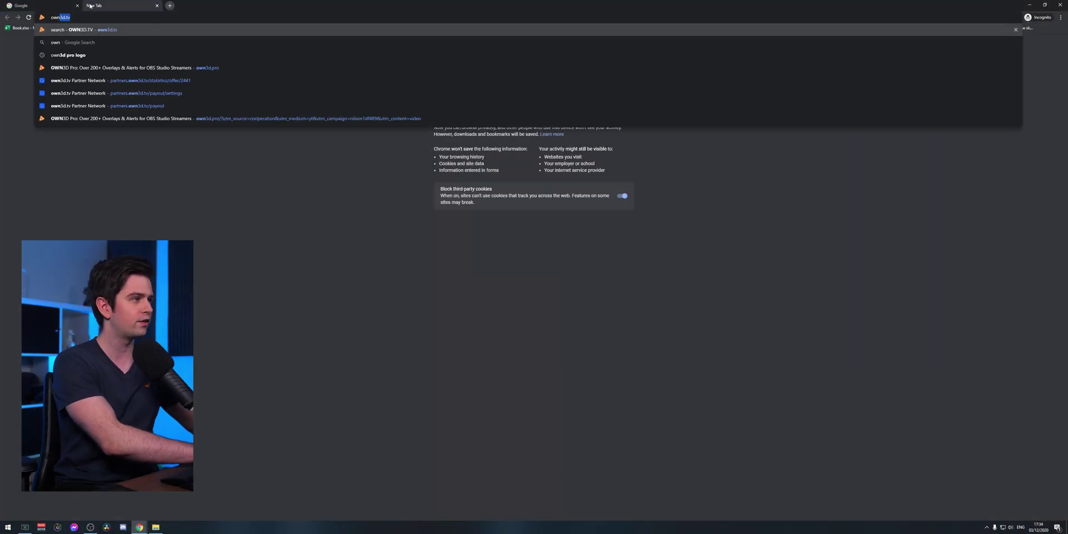
key(Return)
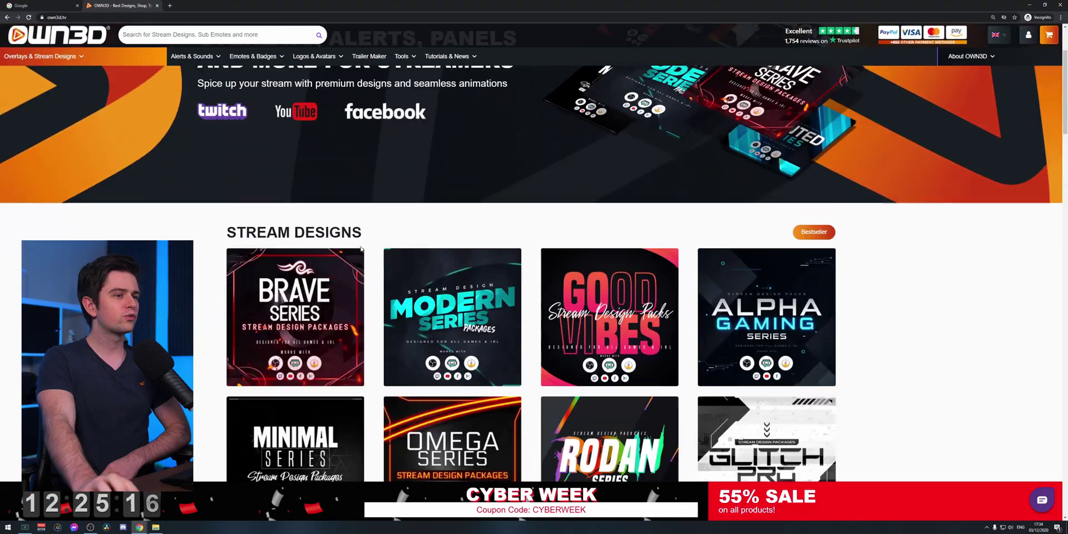
scroll(361, 249, down, 3)
scroll(275, 213, up, 6)
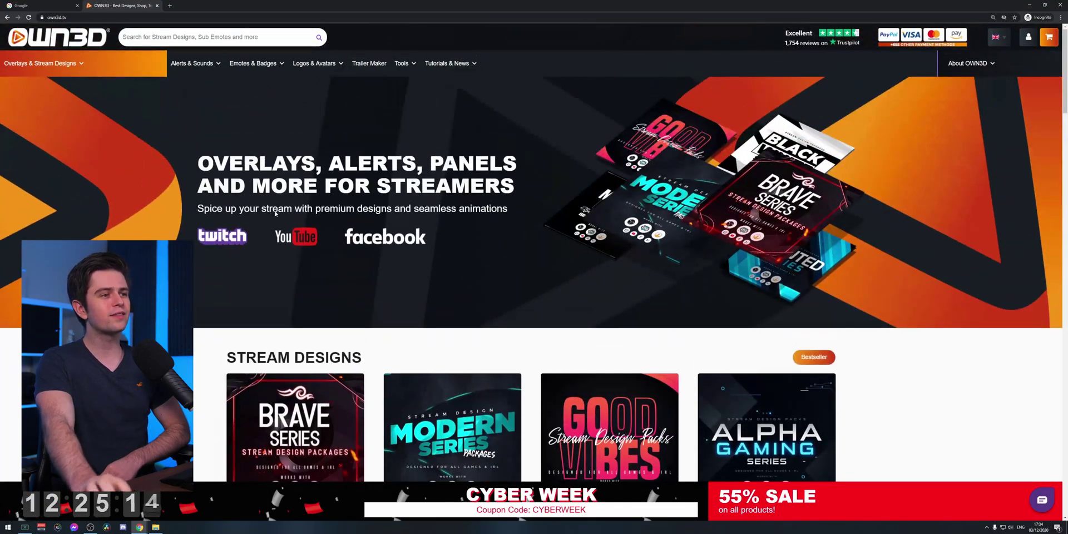
mouse_move(255, 64)
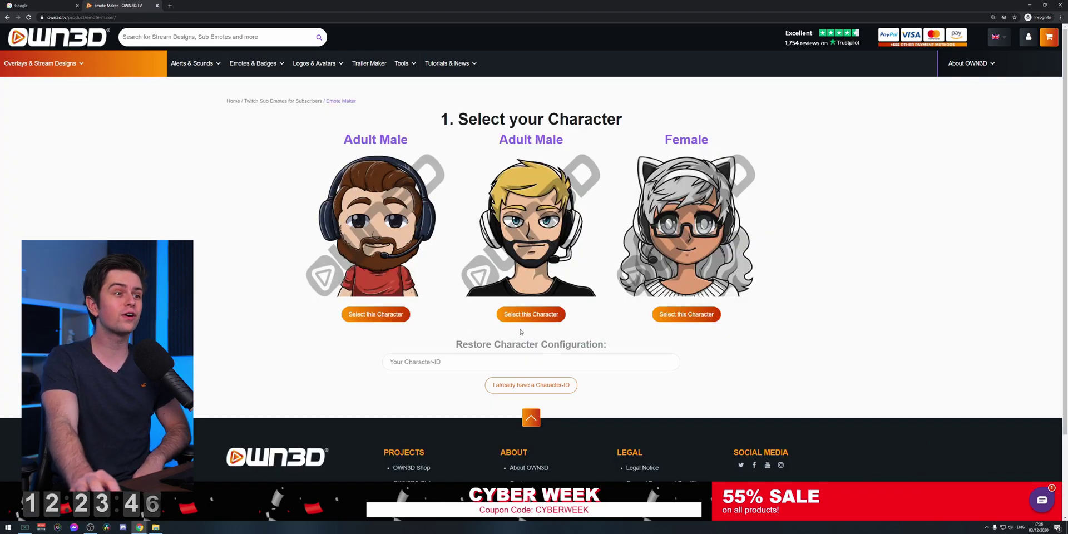
Select the adult male character and cycle through his hairstyle variations
click(532, 314)
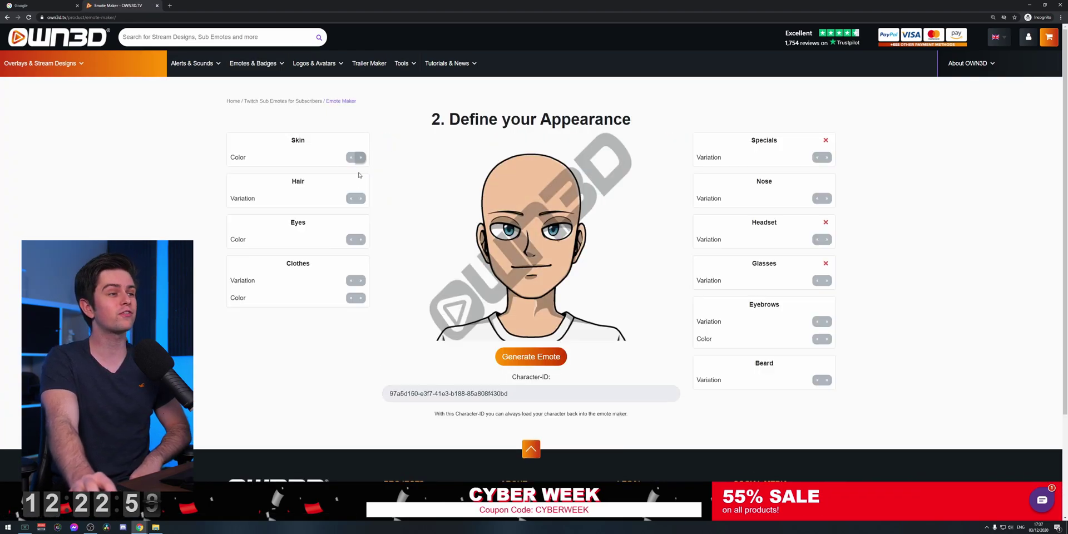
click(353, 199)
click(353, 199)
click(353, 199)
click(353, 199)
click(353, 199)
click(354, 199)
Change the hair colour to dark brown and generate the emotes
click(360, 216)
click(360, 217)
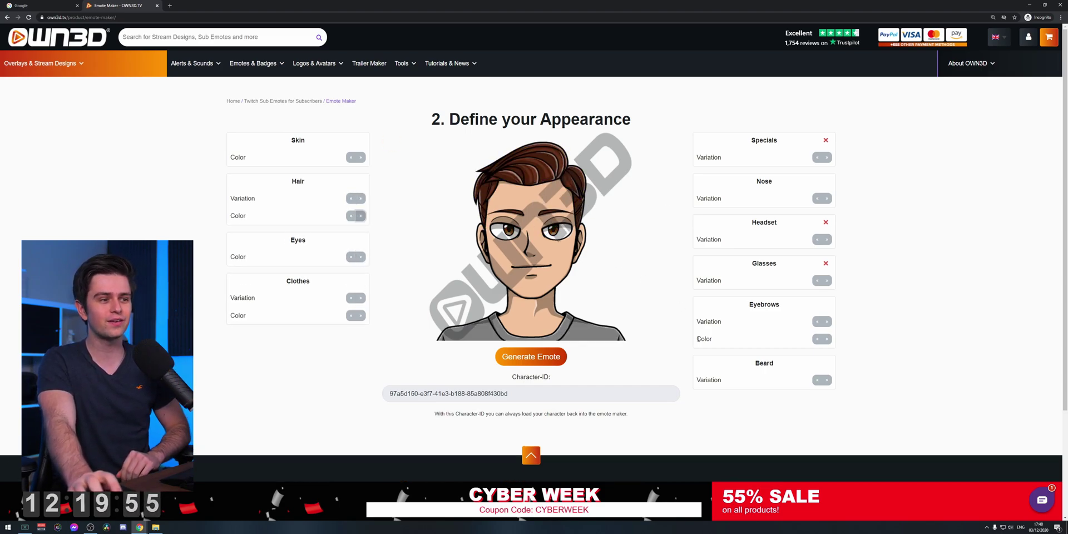
click(530, 356)
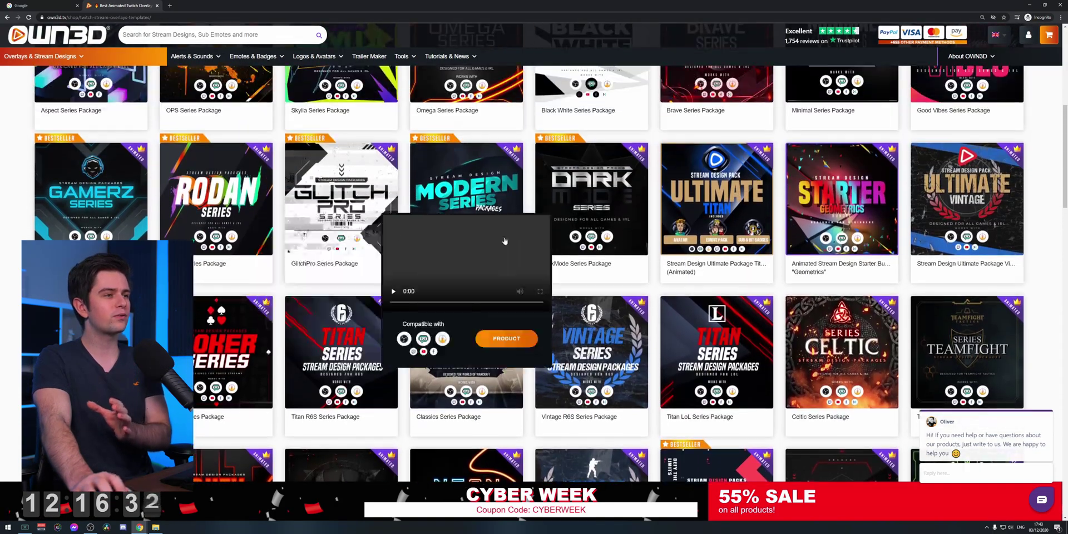
Open the Modern Series package page and preview its NEW HOST showcase alert
click(522, 303)
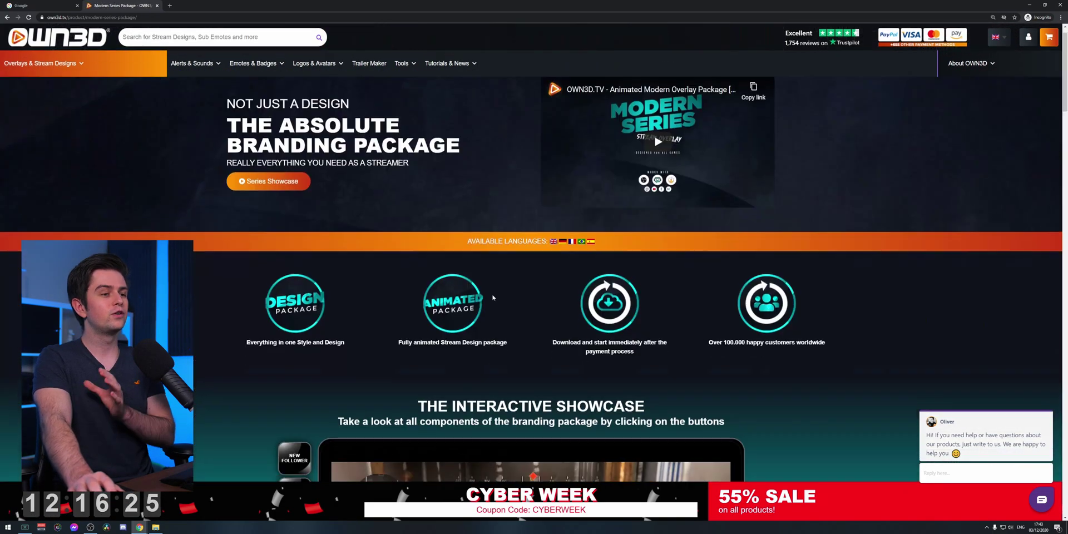
scroll(250, 296, down, 6)
click(294, 254)
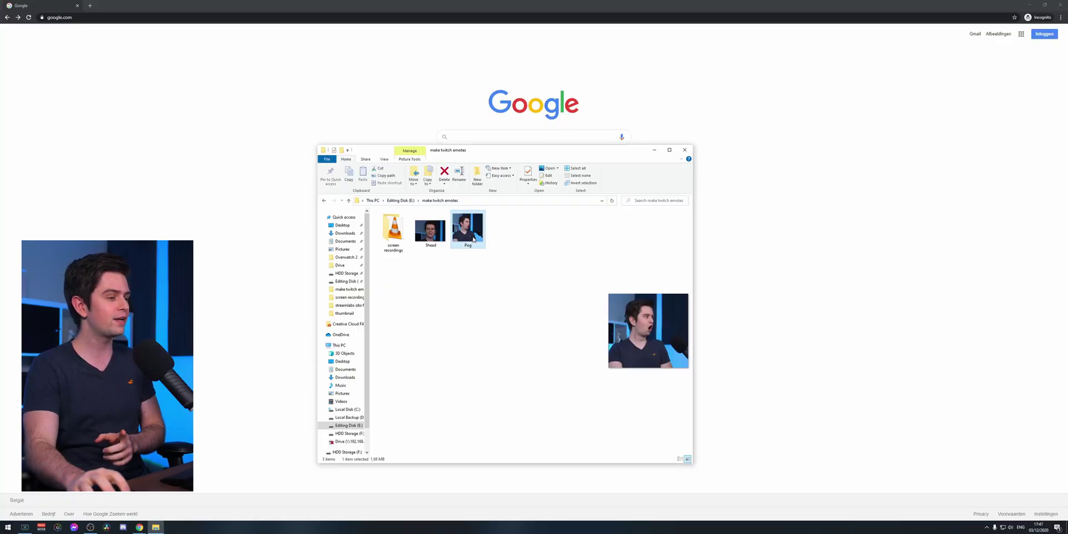
Preview the Pog picture, then load photopea.com in Chrome
double_click(473, 240)
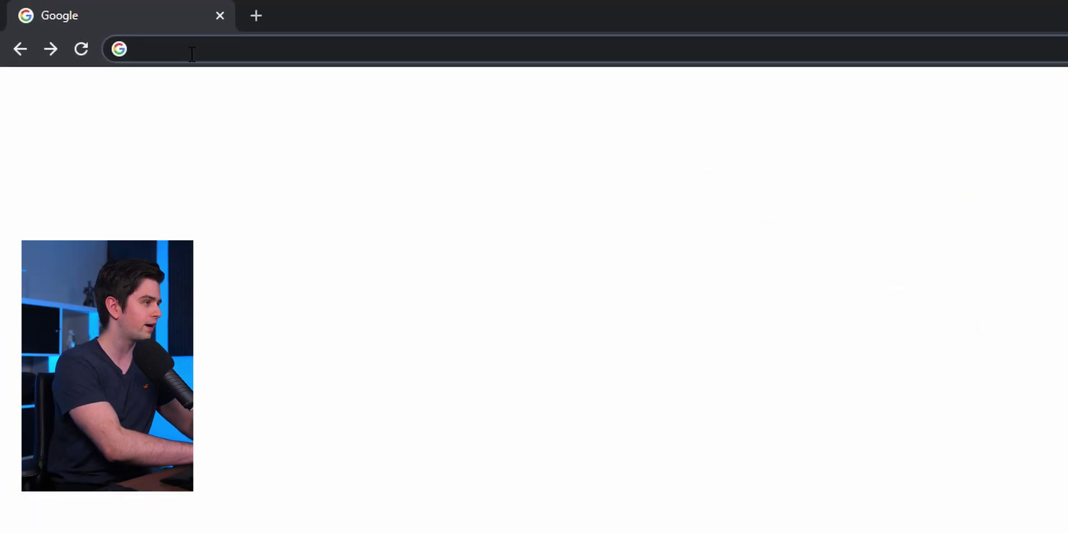
text(pho)
key(Return)
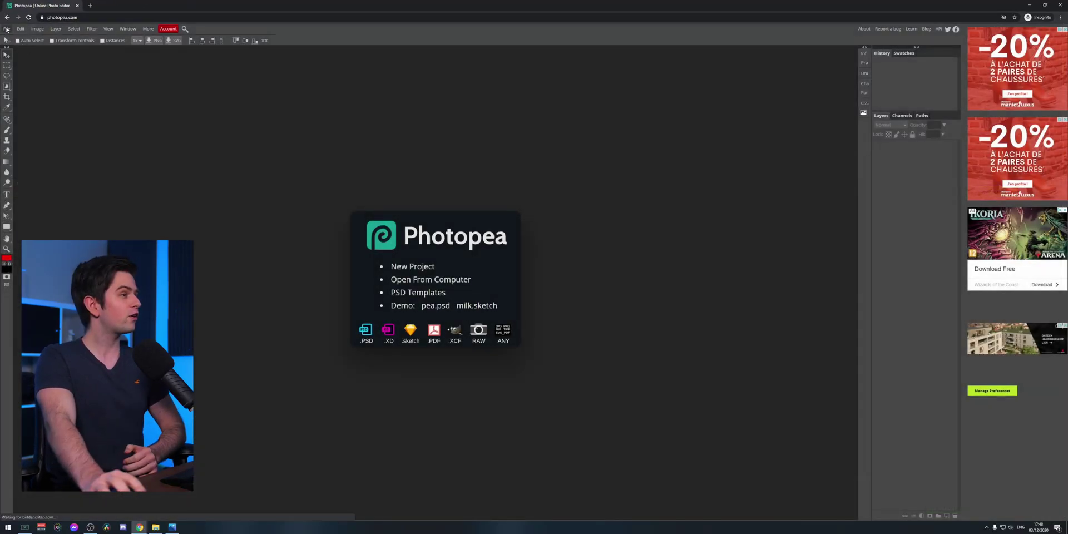
Open Pog.psd from the 'make twitch emotes' folder through File > Open
click(7, 30)
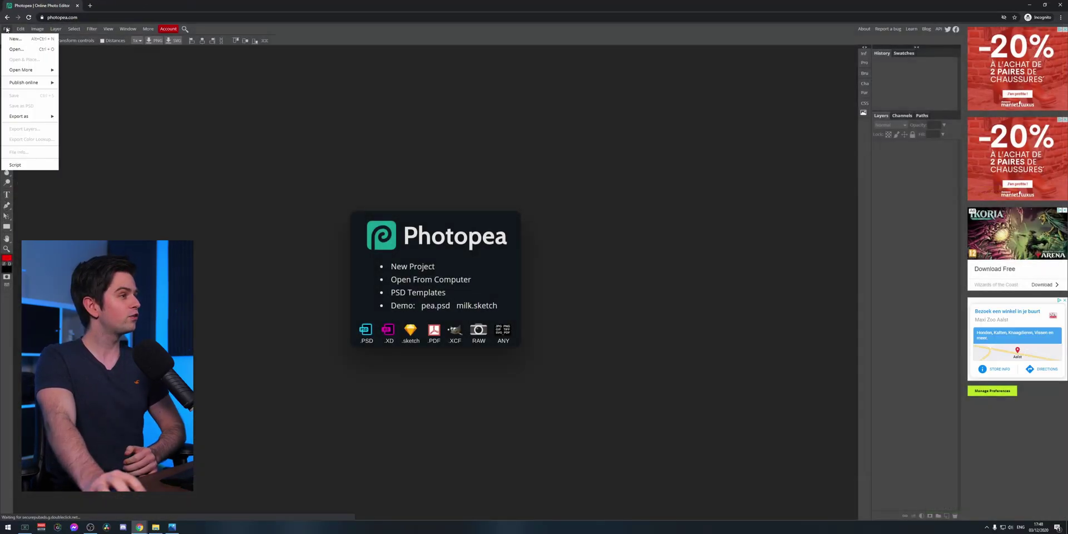
click(17, 50)
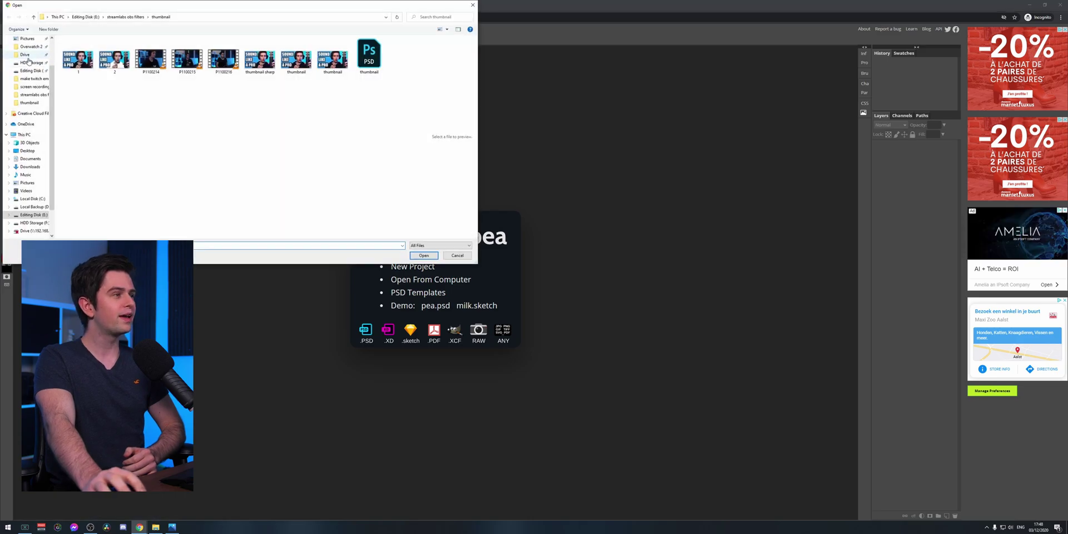
double_click(413, 53)
double_click(148, 56)
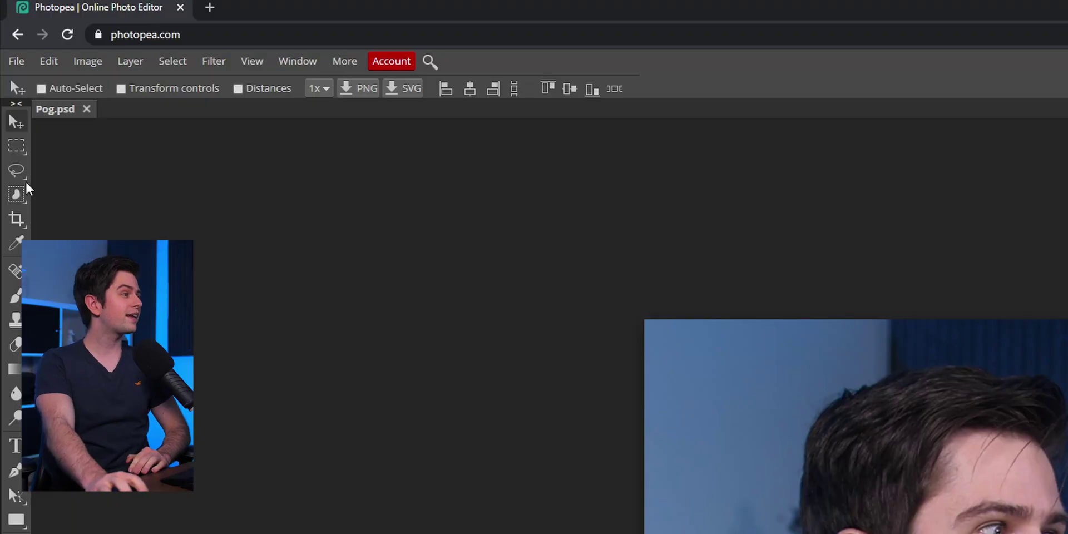
Crop the Pog image to a square rectangle selection framing the surprised face
click(16, 146)
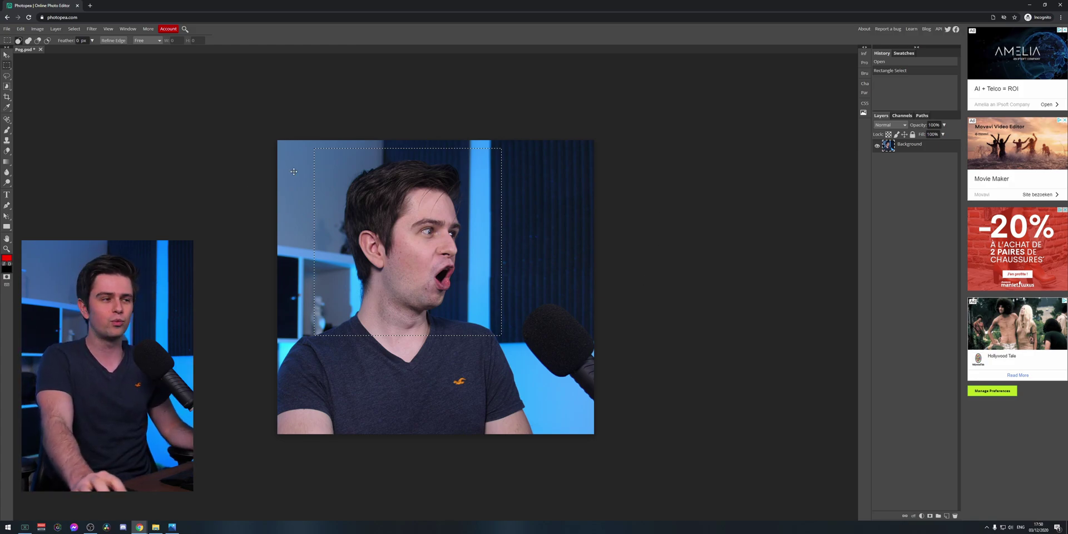
click(38, 29)
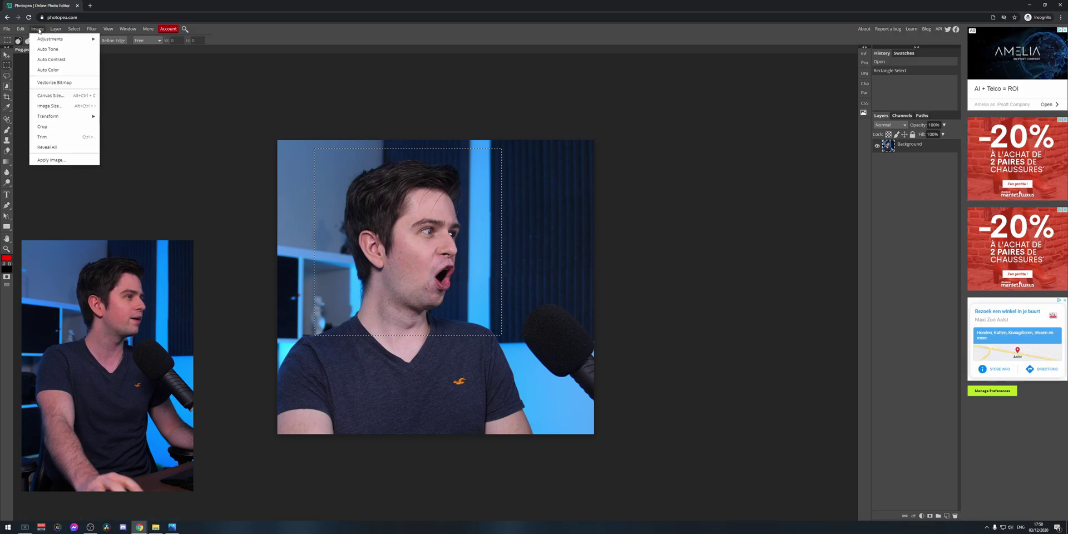
click(71, 131)
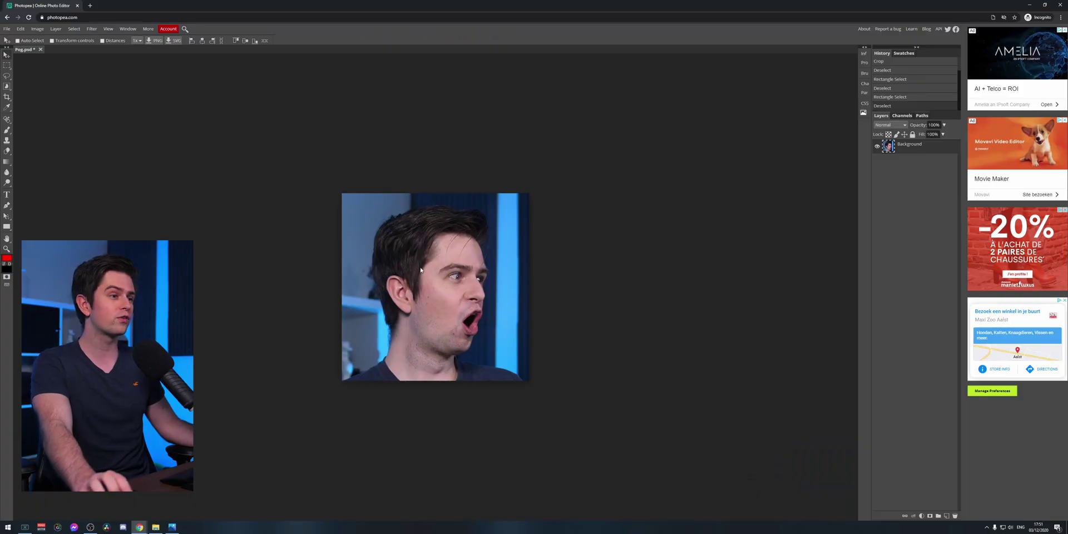
Zoom in and out repeatedly to inspect the cropped face's pixels
scroll(419, 267, up, 5)
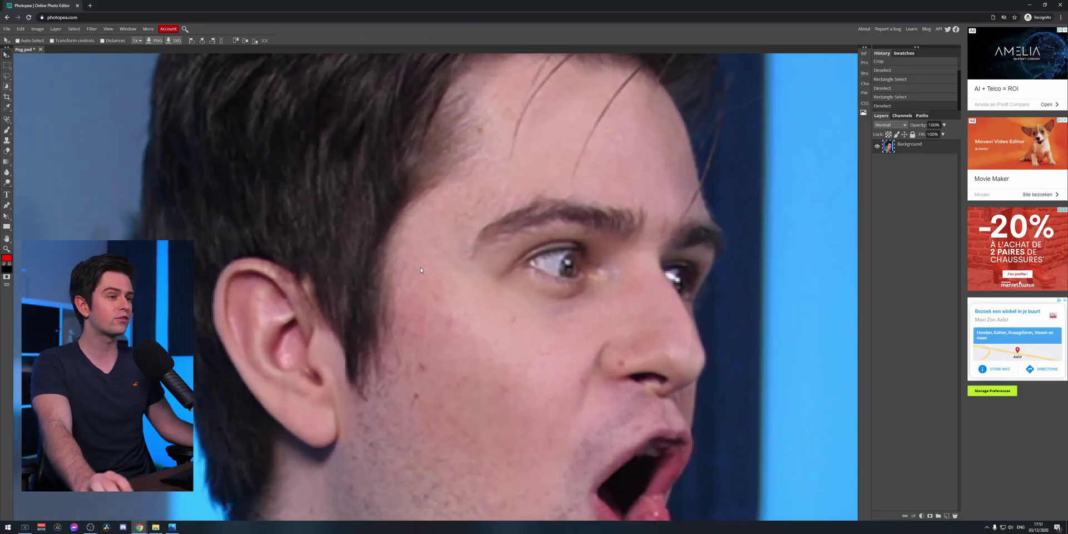
scroll(419, 267, down, 6)
scroll(348, 195, up, 2)
scroll(334, 167, up, 5)
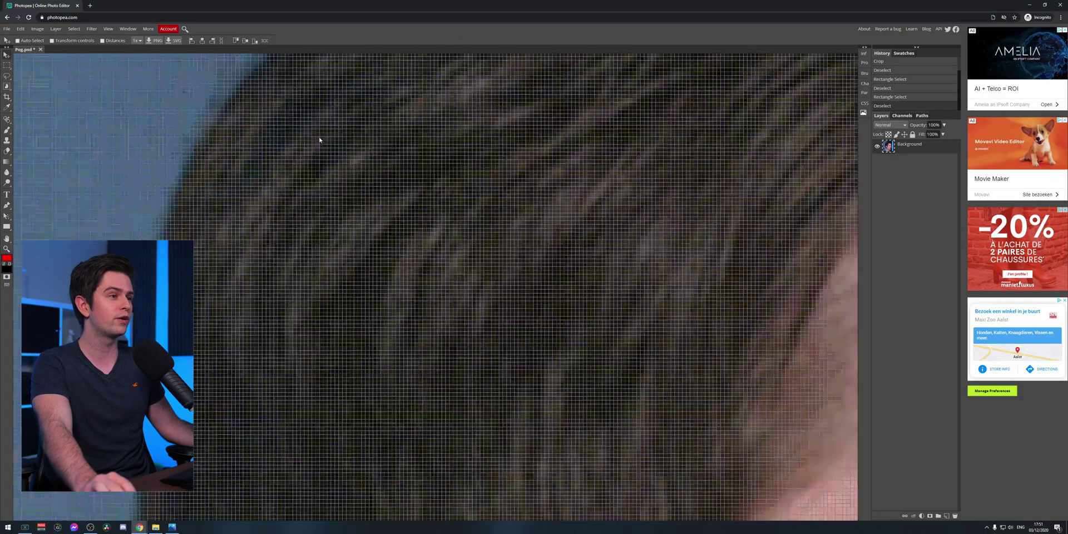
scroll(577, 305, down, 4)
scroll(629, 266, up, 5)
scroll(629, 266, down, 3)
scroll(313, 269, up, 4)
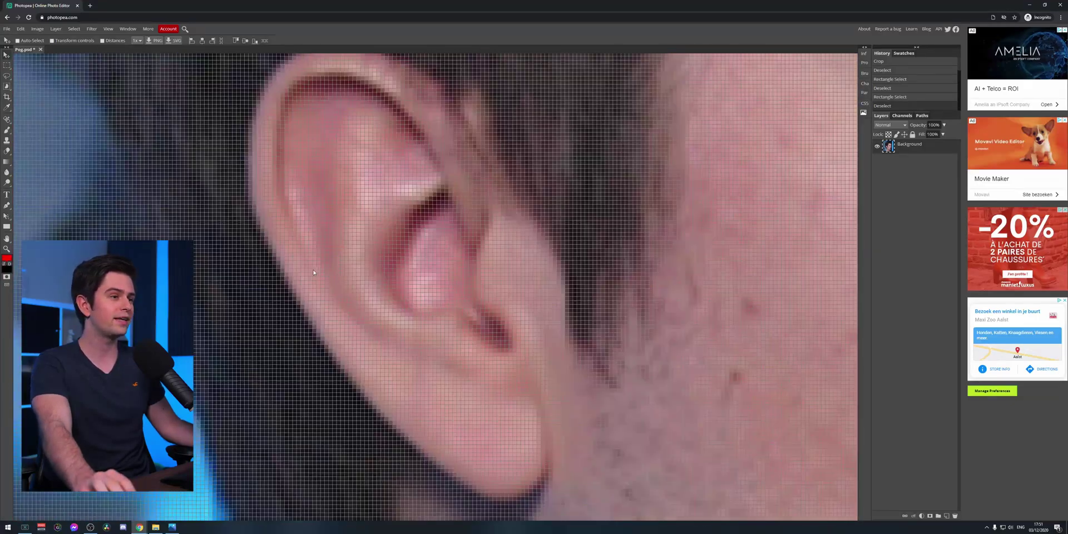
scroll(401, 249, down, 7)
scroll(449, 286, up, 8)
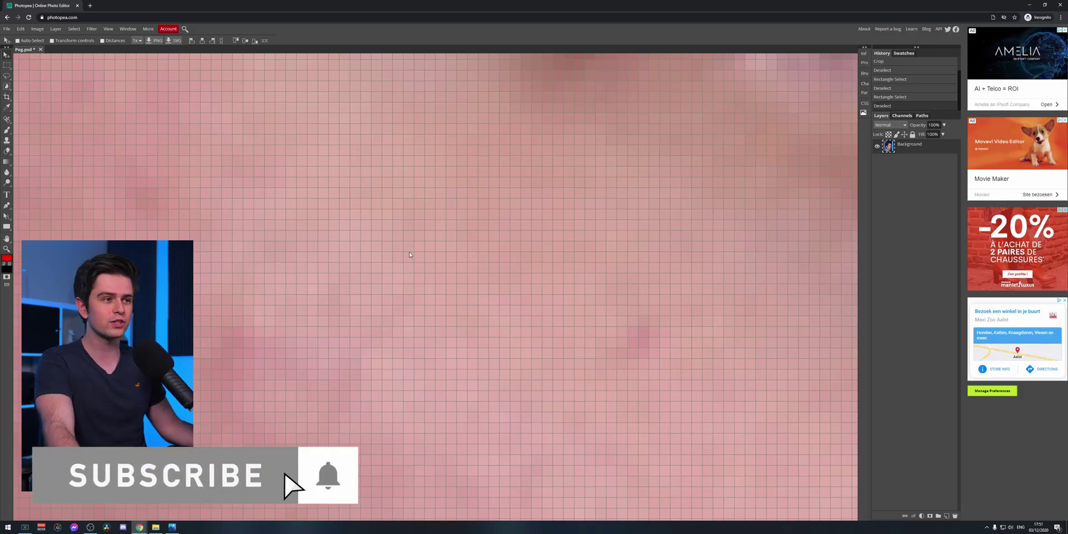
scroll(436, 267, up, 3)
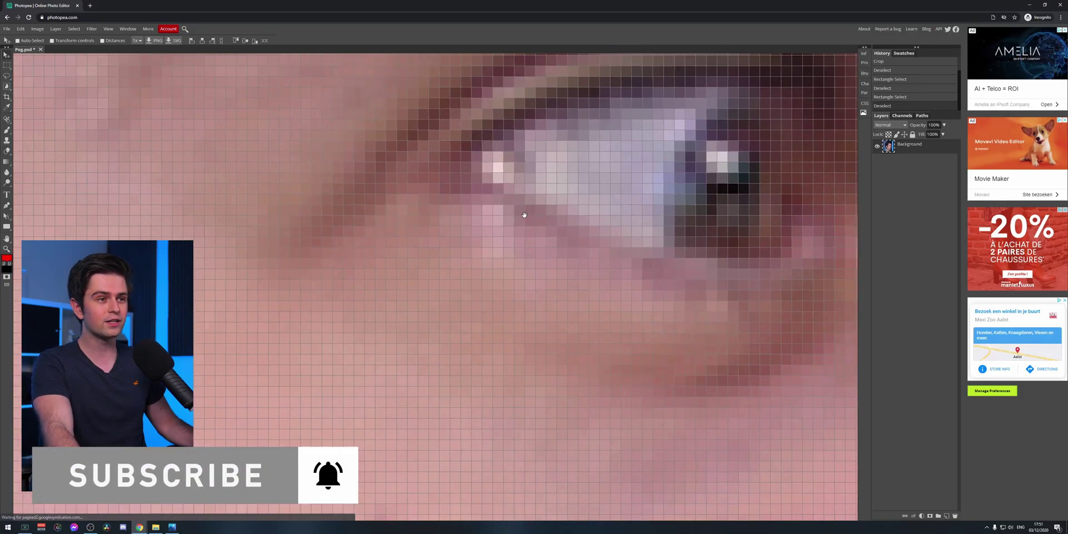
scroll(545, 238, down, 2)
scroll(545, 239, up, 2)
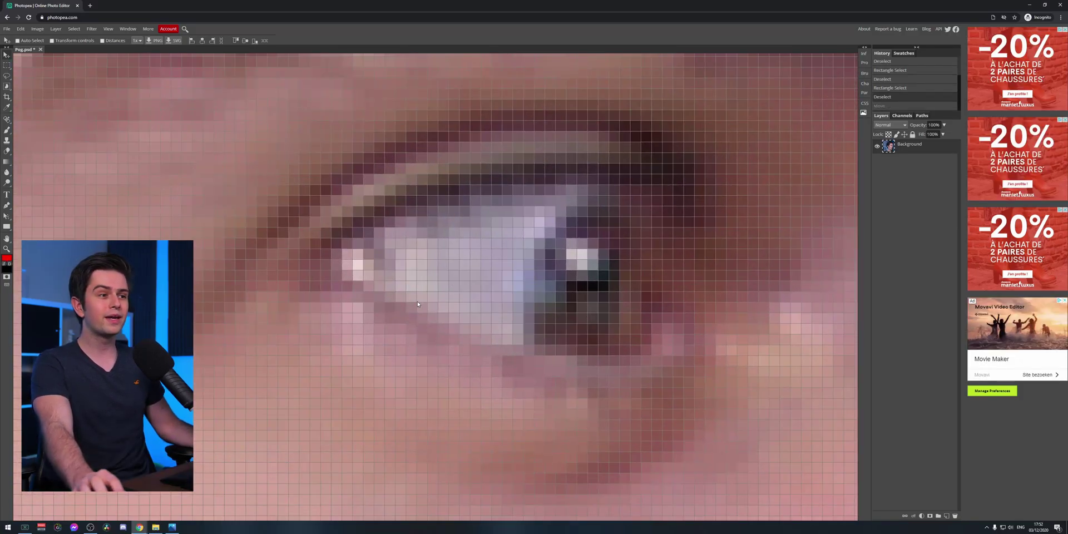
scroll(476, 230, down, 2)
scroll(479, 242, up, 2)
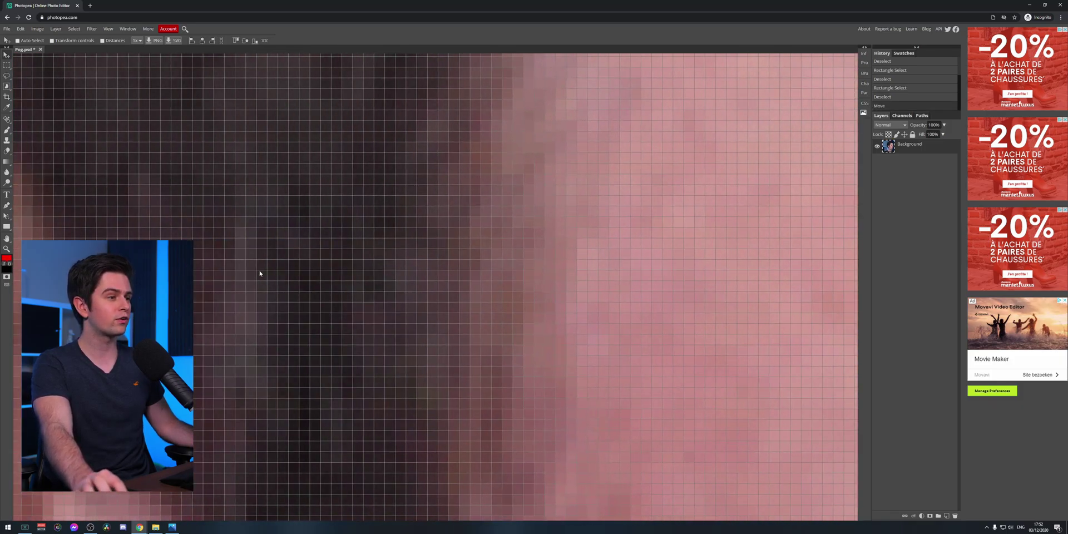
scroll(475, 305, down, 10)
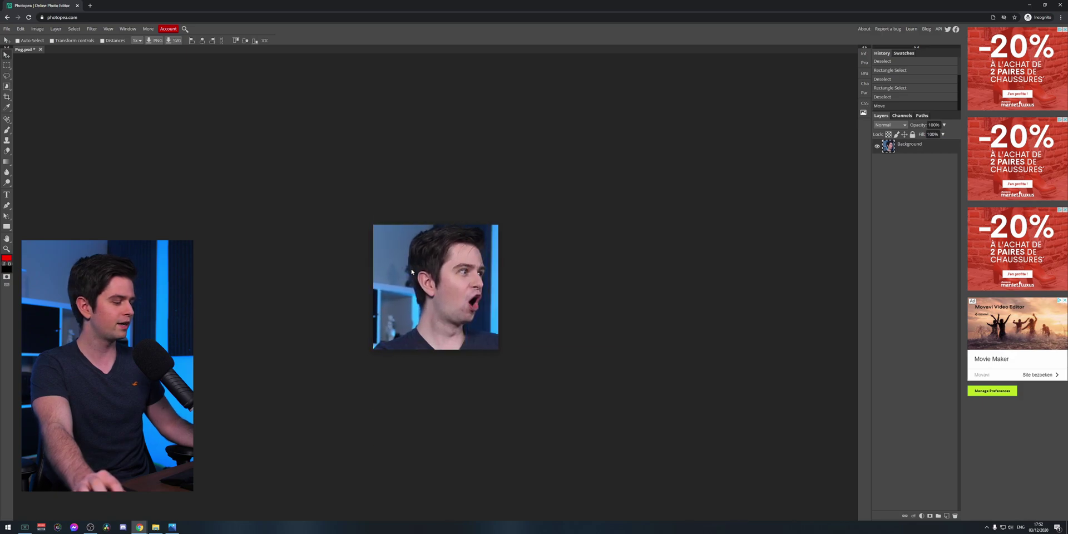
Undo the accidental shift of the image
key(ctrl+z)
scroll(411, 273, up, 4)
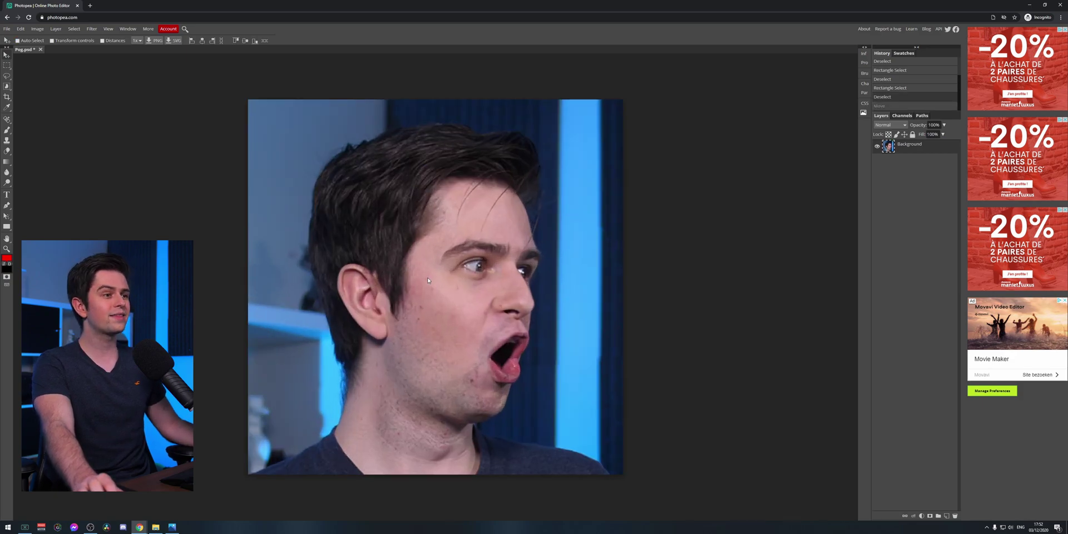
scroll(468, 299, down, 1)
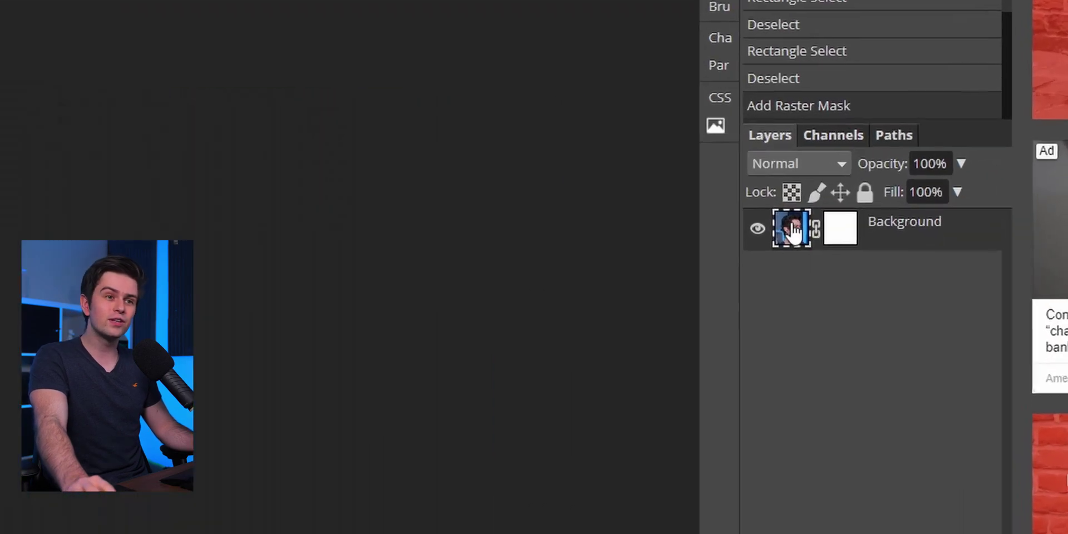
Target the layer's photo, switch to the Brush tool and swap foreground/background colours
click(891, 143)
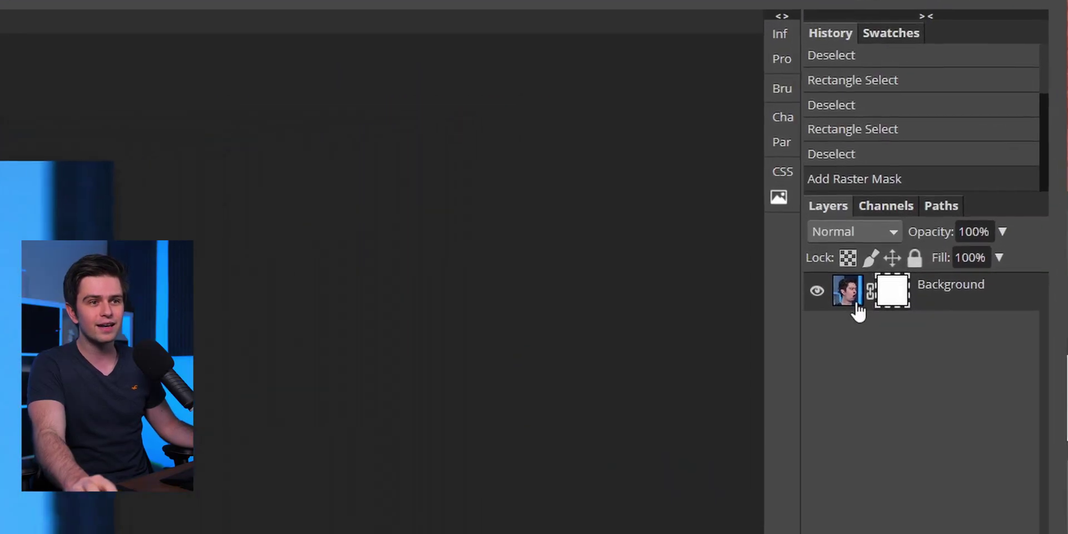
click(888, 172)
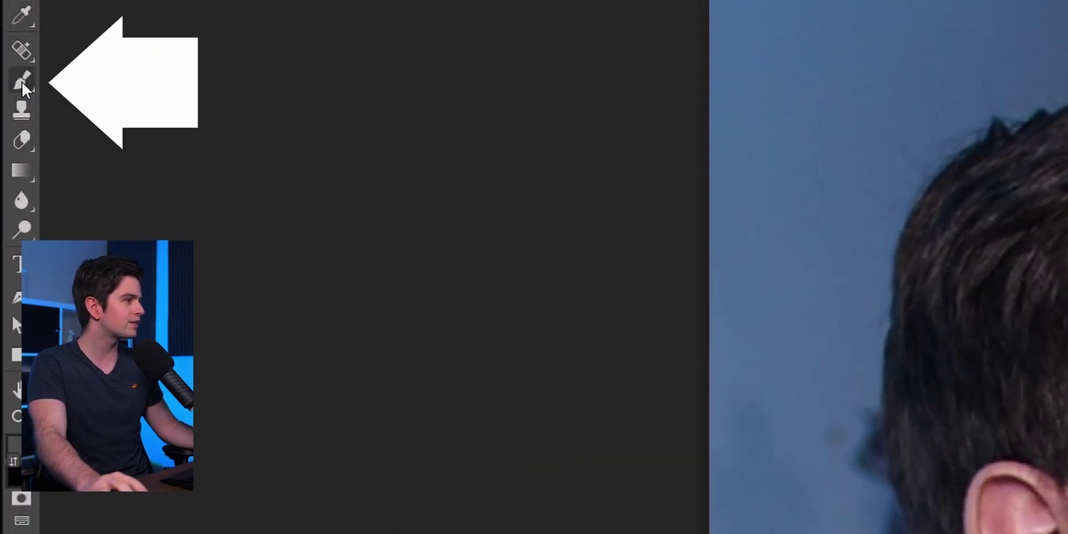
click(23, 86)
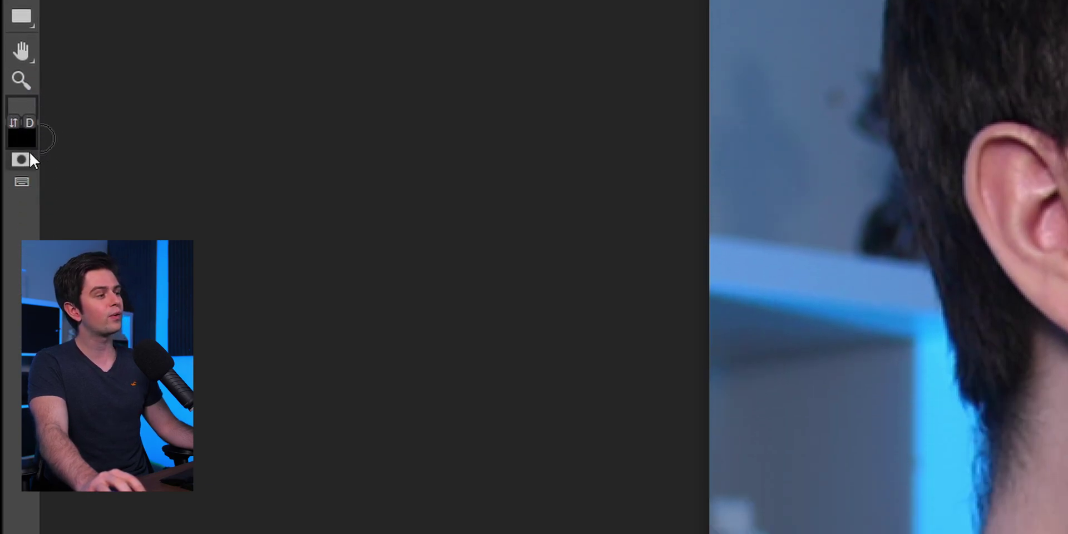
click(13, 121)
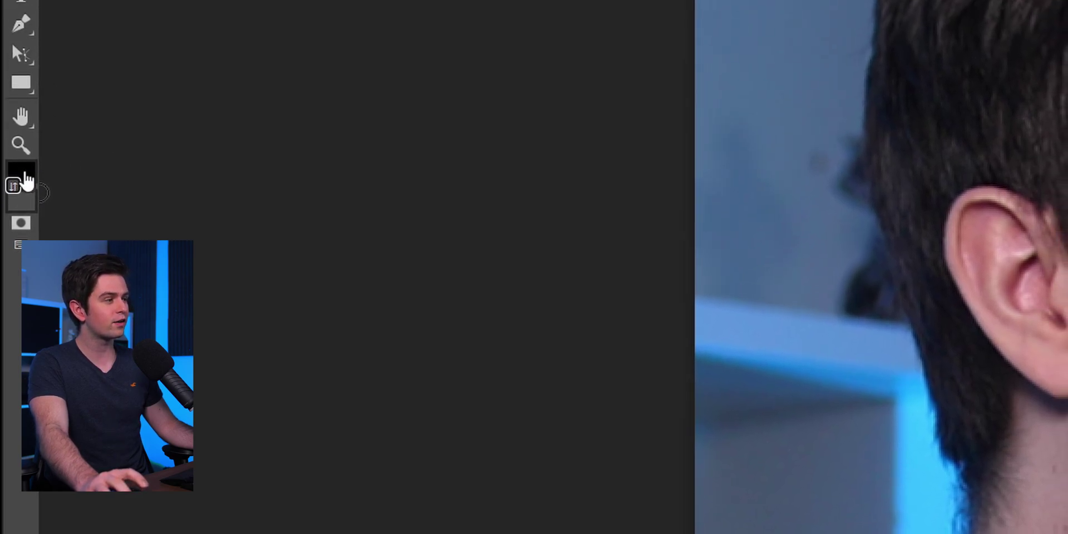
Set the foreground colour to pure black (000000) in the Color Picker
click(21, 105)
click(283, 78)
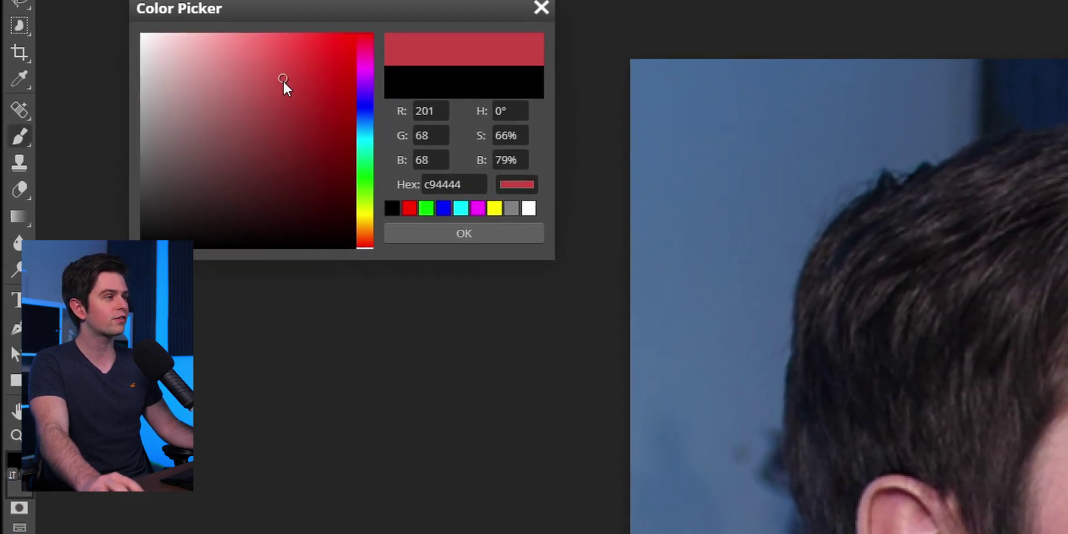
drag(283, 79, 189, 253)
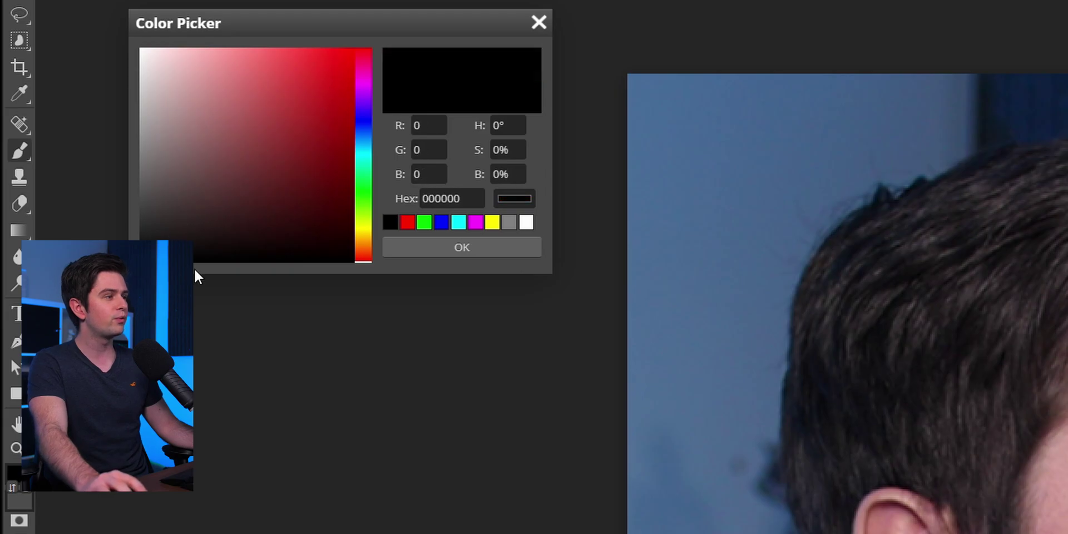
click(448, 251)
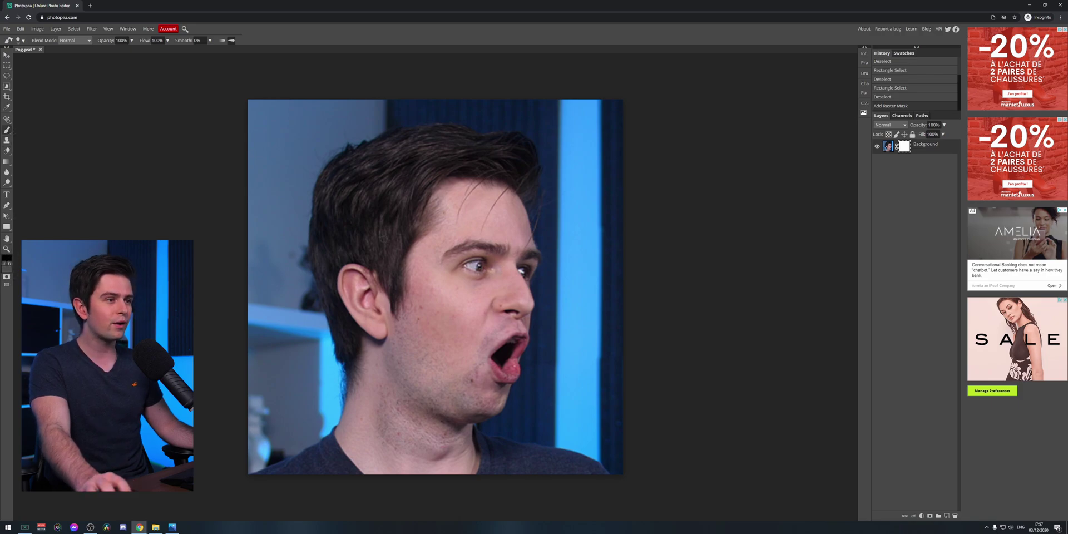
right_click(386, 240)
Enlarge the brush size considerably and target the layer mask
drag(414, 256, 434, 255)
click(458, 208)
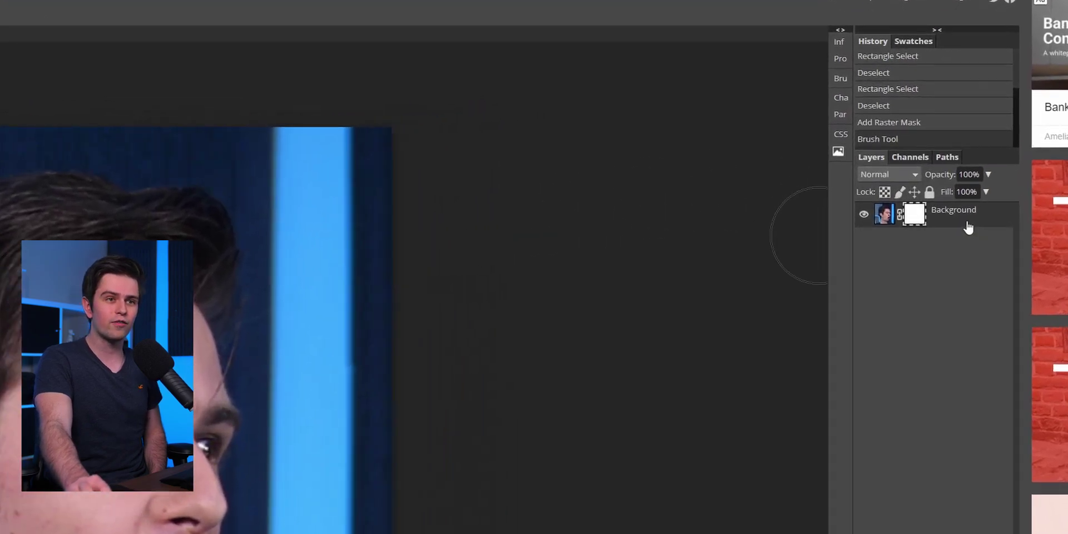
click(922, 269)
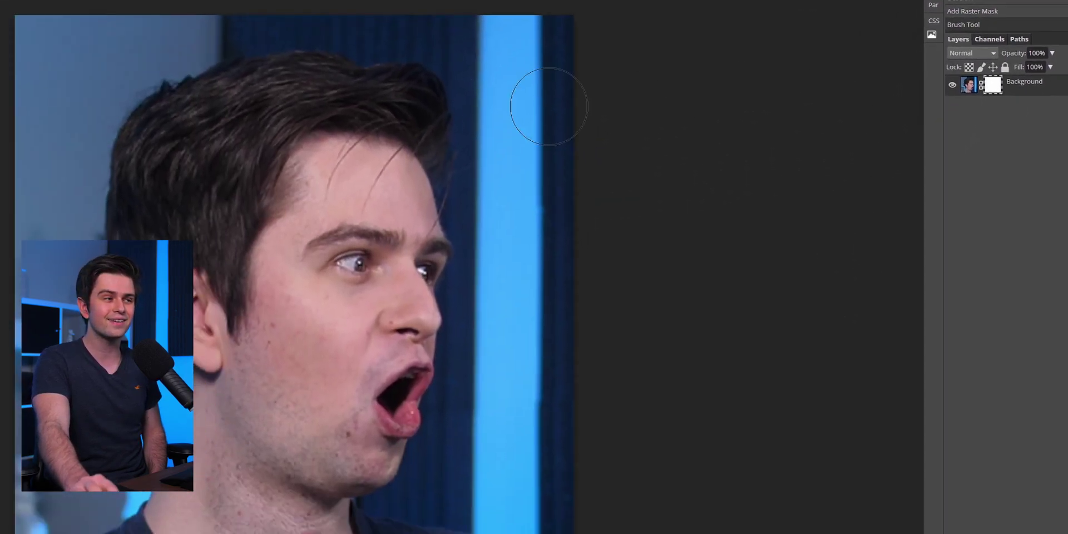
Paint trial black strokes on the mask and photo, then undo them all
mouse_move(144, 97)
mouse_down()
mouse_move(220, 77)
mouse_move(332, 82)
mouse_move(418, 128)
mouse_move(449, 182)
mouse_move(451, 259)
mouse_up()
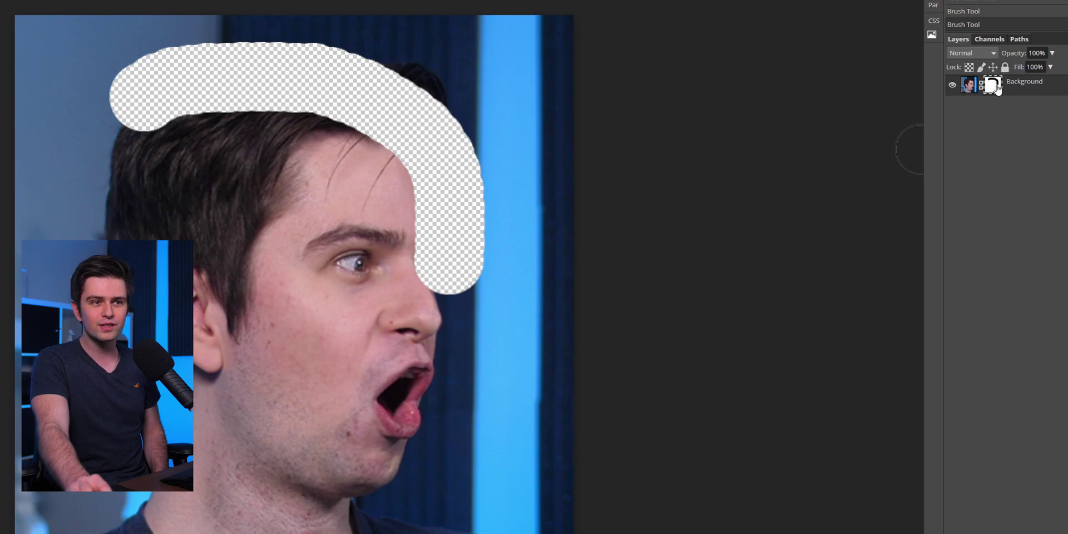
mouse_move(256, 159)
mouse_down()
mouse_move(198, 245)
mouse_move(315, 386)
mouse_move(439, 345)
mouse_up()
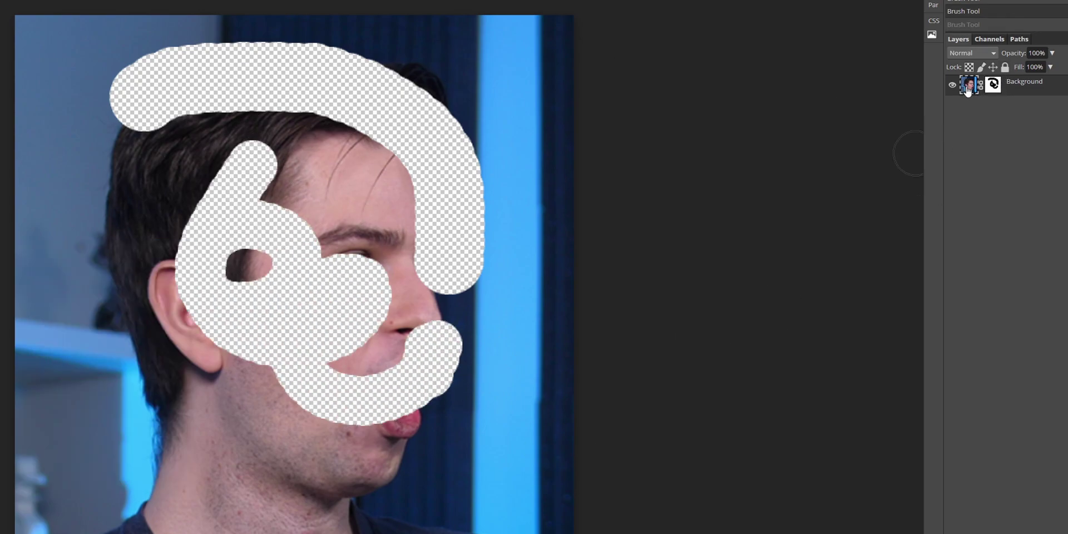
mouse_move(83, 226)
mouse_down()
mouse_move(58, 428)
mouse_move(259, 486)
mouse_up()
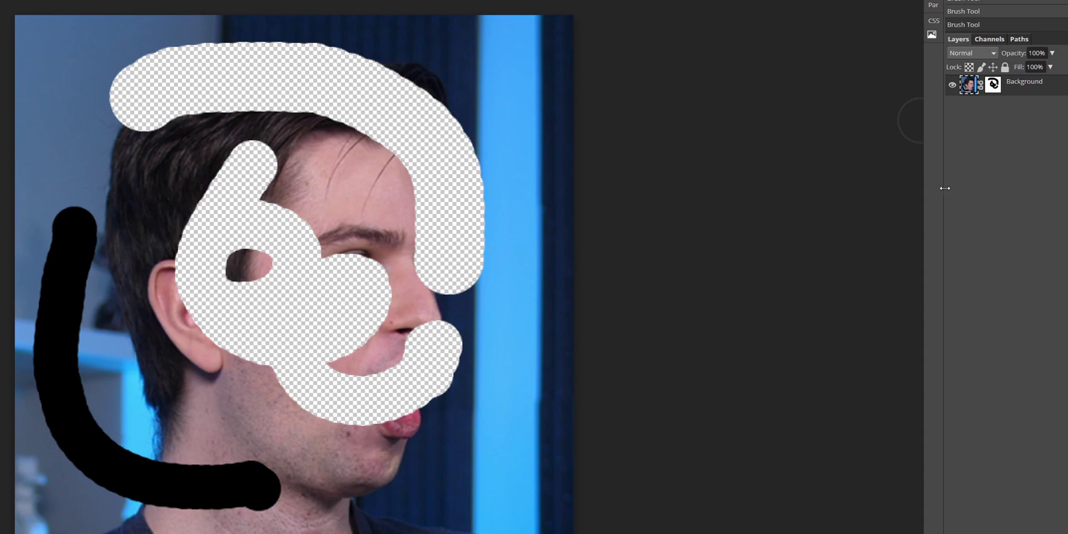
key(ctrl+z)
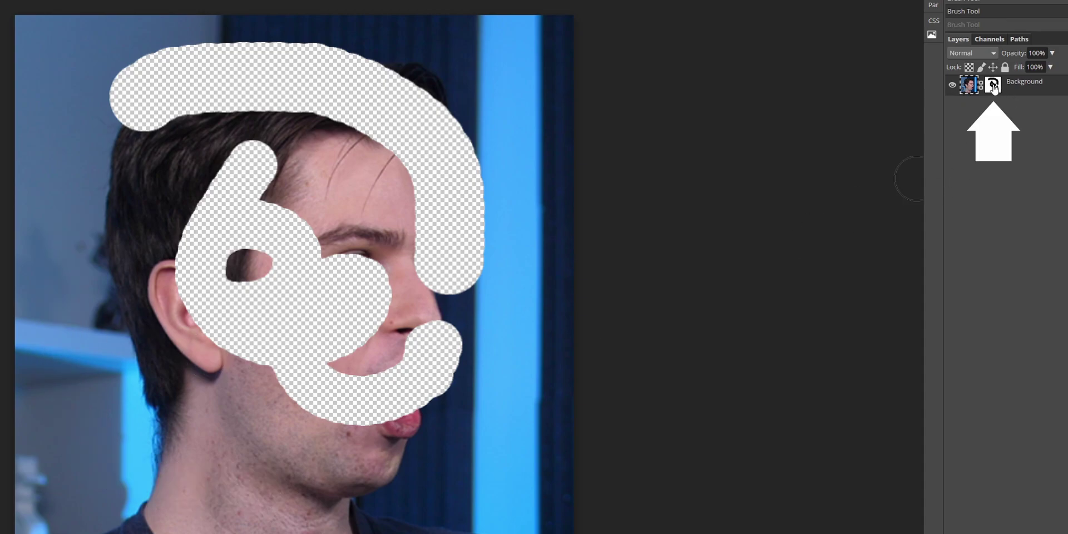
mouse_move(25, 28)
mouse_down()
mouse_move(233, 25)
mouse_move(512, 53)
mouse_move(525, 352)
mouse_move(409, 525)
mouse_up()
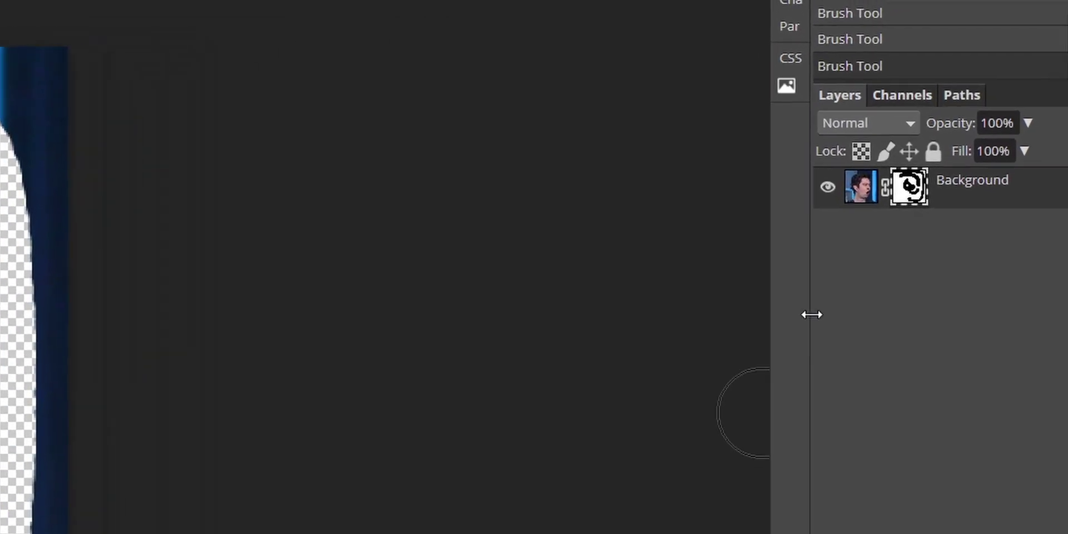
key(ctrl+z)
key(ctrl+z)
key(ctrl+z)
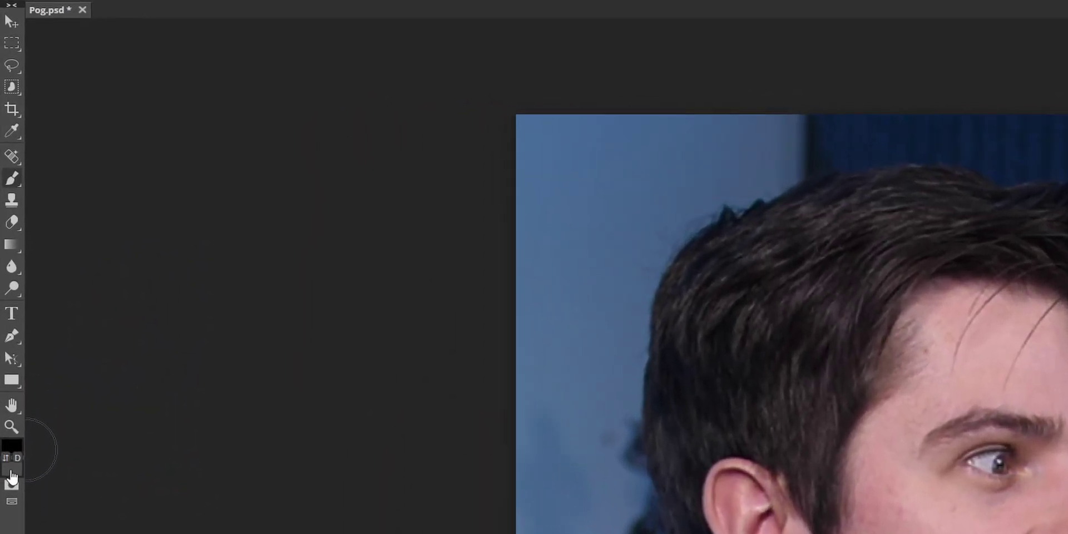
Set the background colour to white (ffffff), then swap so white is the foreground colour
click(11, 476)
drag(114, 125, 112, 95)
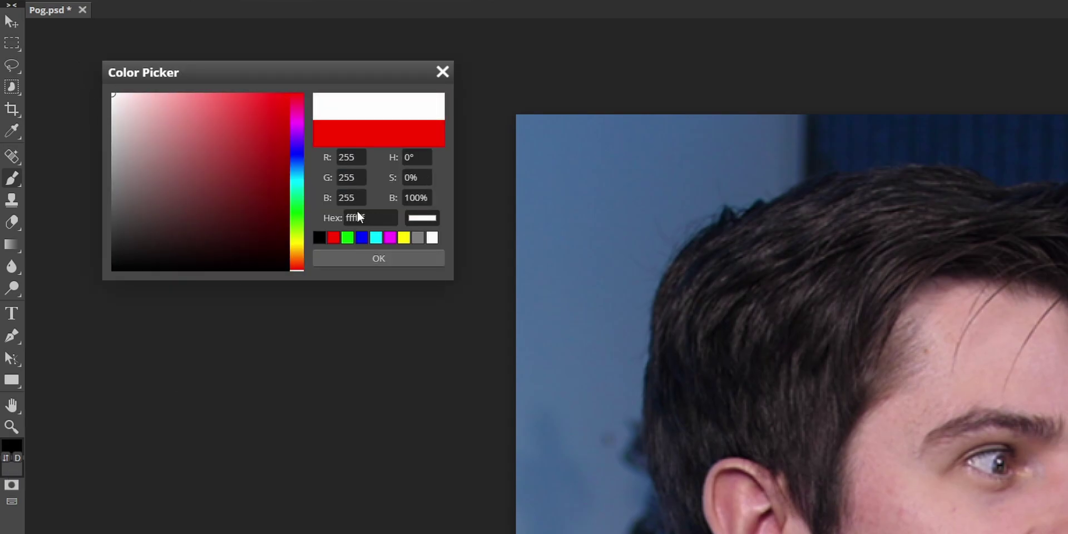
click(399, 259)
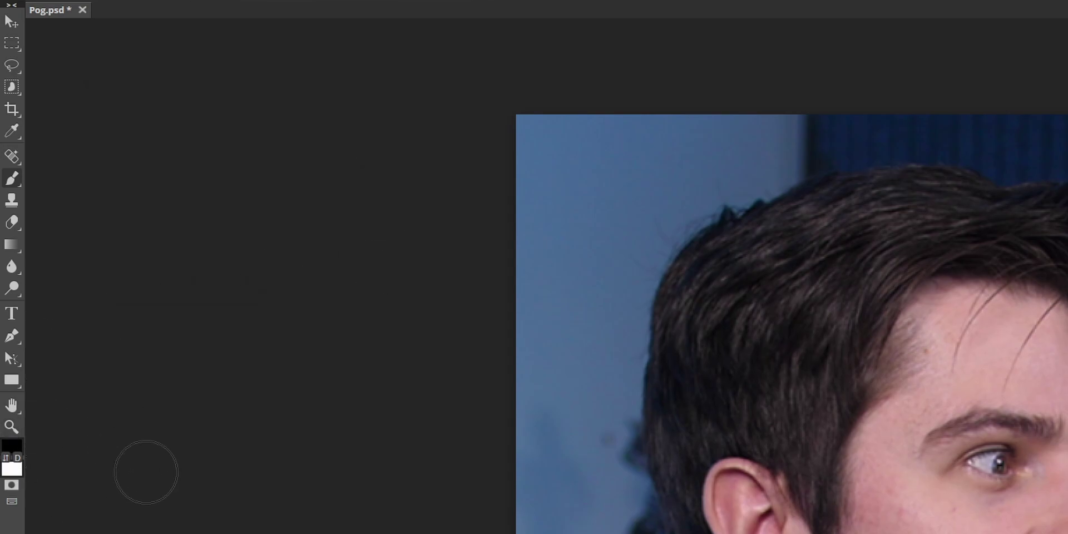
key(x)
key(x)
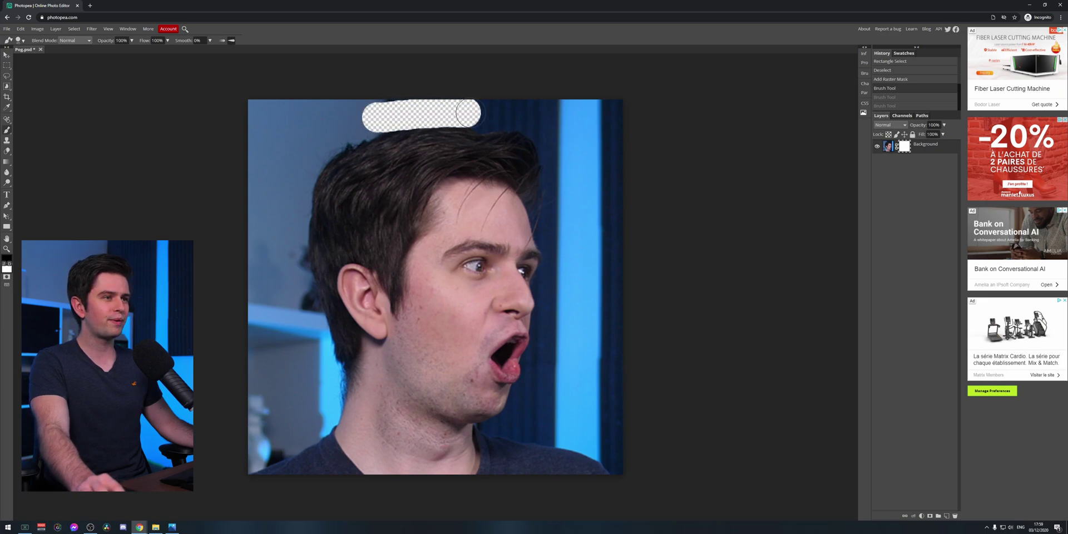
Paint the mask to hide the background along the top, hair edge and left side of the head
drag(527, 122, 549, 163)
mouse_move(293, 280)
mouse_down()
mouse_move(309, 218)
mouse_move(364, 112)
mouse_up()
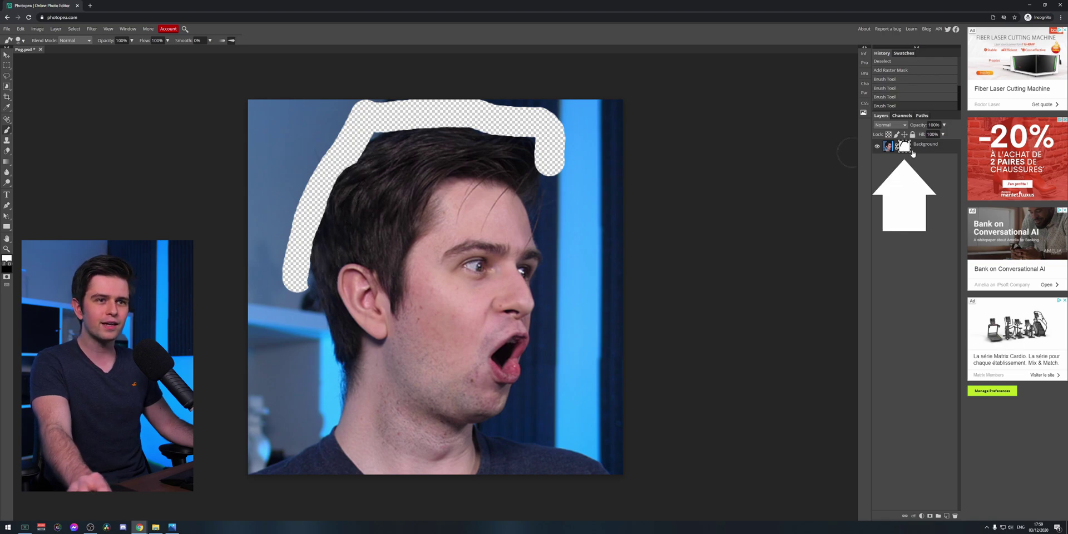
mouse_move(324, 222)
mouse_down()
mouse_move(337, 179)
mouse_move(379, 134)
mouse_up()
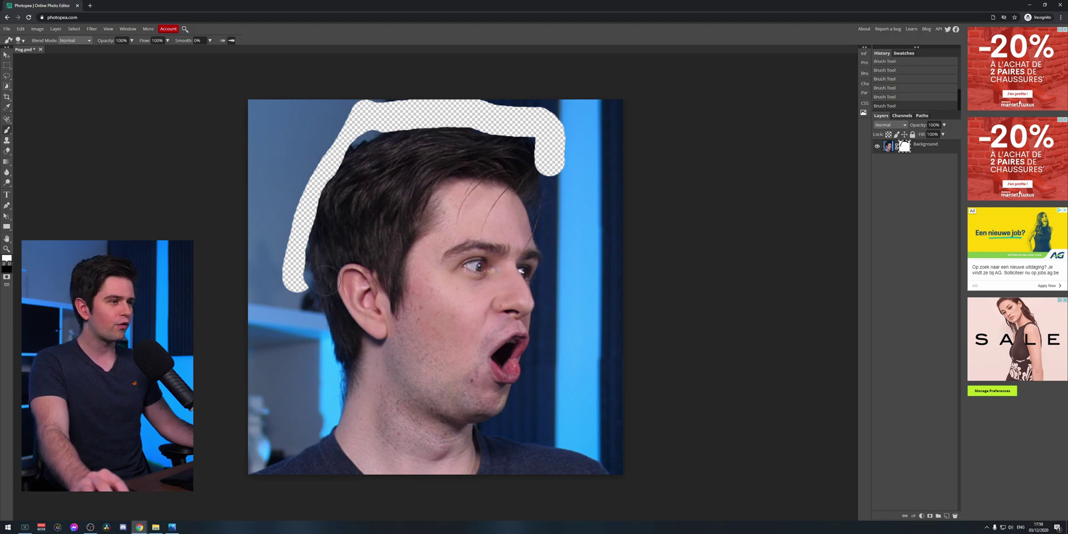
mouse_move(400, 111)
mouse_down()
mouse_move(337, 162)
mouse_move(297, 236)
mouse_move(308, 270)
mouse_up()
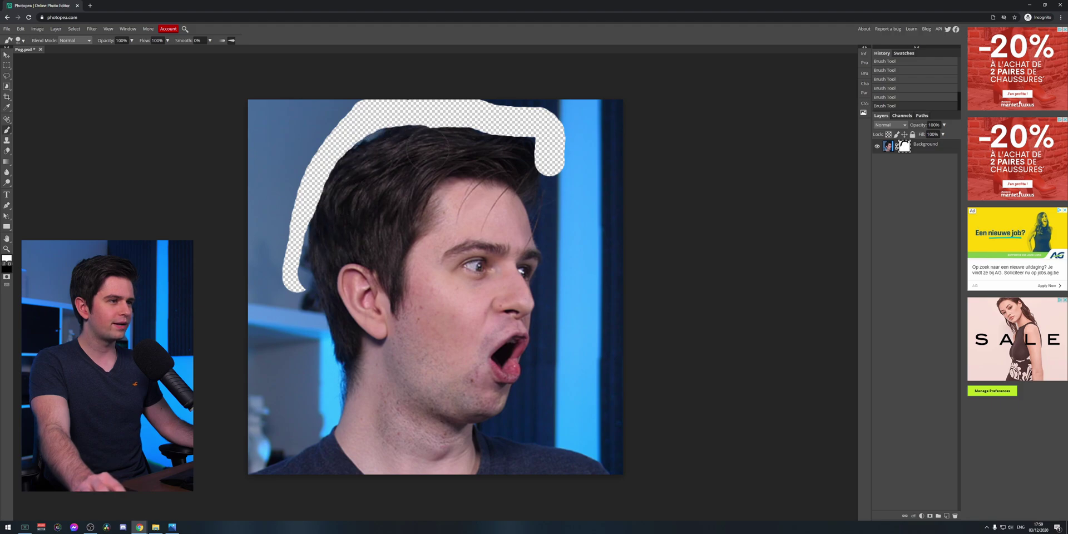
Enlarge the brush and hide the background down the right side beside the jaw and neck
mouse_move(552, 153)
mouse_down()
mouse_move(565, 312)
mouse_move(543, 384)
mouse_move(574, 407)
mouse_up()
right_click(549, 391)
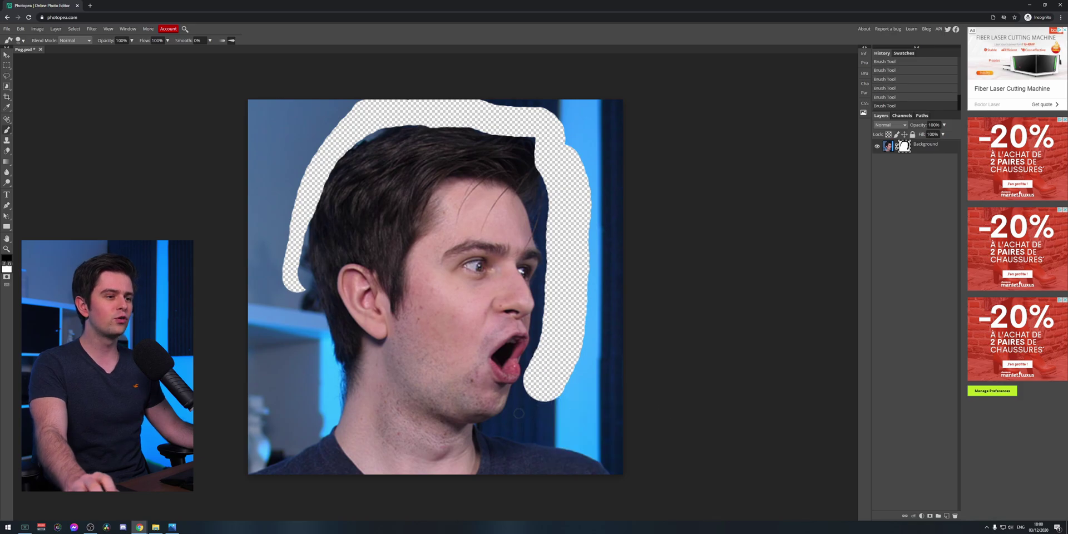
scroll(486, 435, up, 10)
mouse_move(508, 448)
mouse_down()
mouse_move(442, 416)
mouse_move(585, 336)
mouse_move(645, 283)
mouse_move(684, 222)
mouse_move(573, 445)
mouse_move(640, 445)
mouse_up()
scroll(615, 427, down, 10)
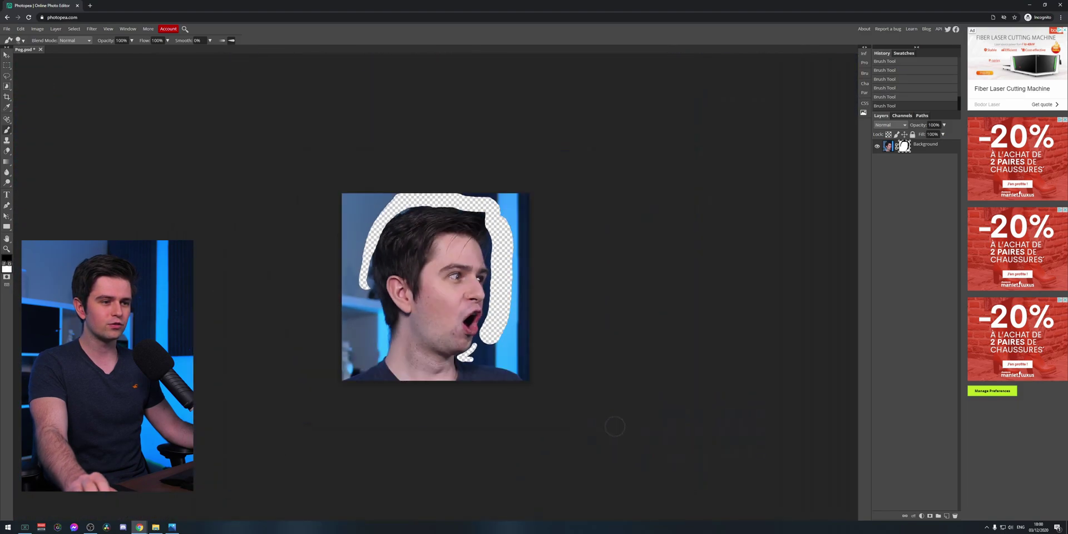
scroll(478, 325, up, 5)
right_click(545, 399)
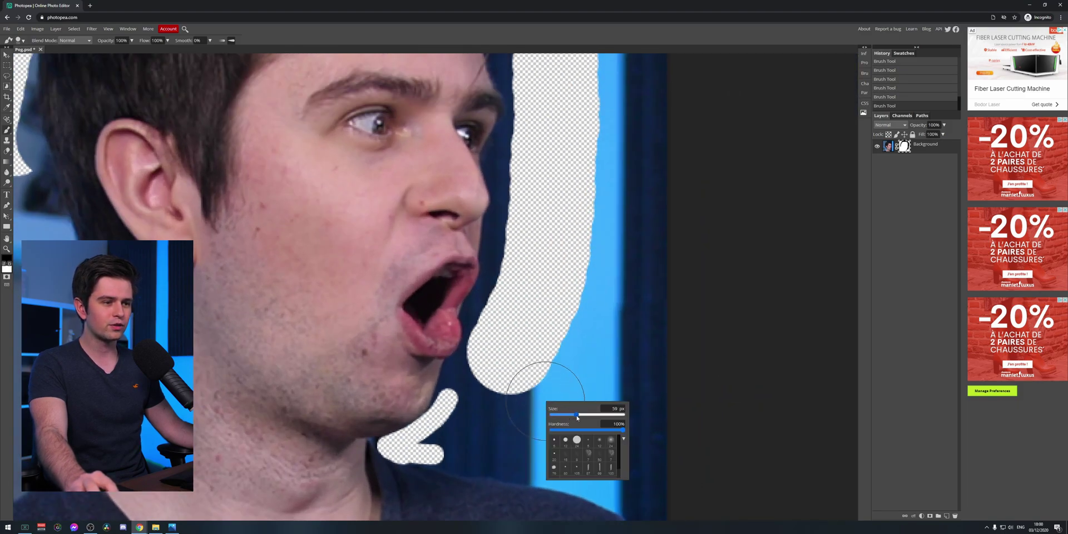
mouse_move(572, 331)
mouse_down()
mouse_move(589, 398)
mouse_move(615, 321)
mouse_up()
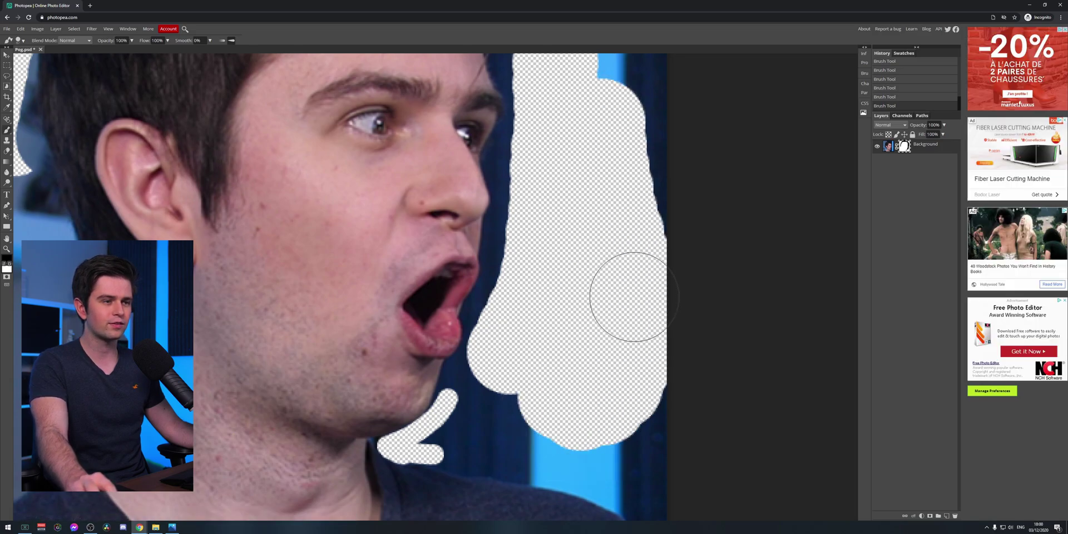
scroll(623, 334, up, 5)
drag(613, 386, 617, 123)
scroll(620, 341, up, 4)
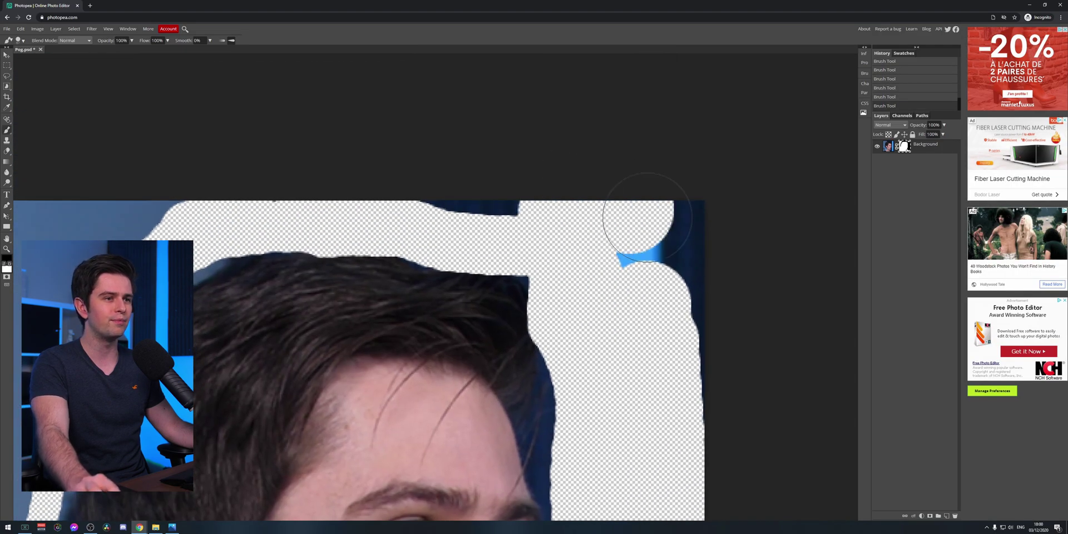
scroll(647, 217, down, 4)
scroll(610, 269, up, 1)
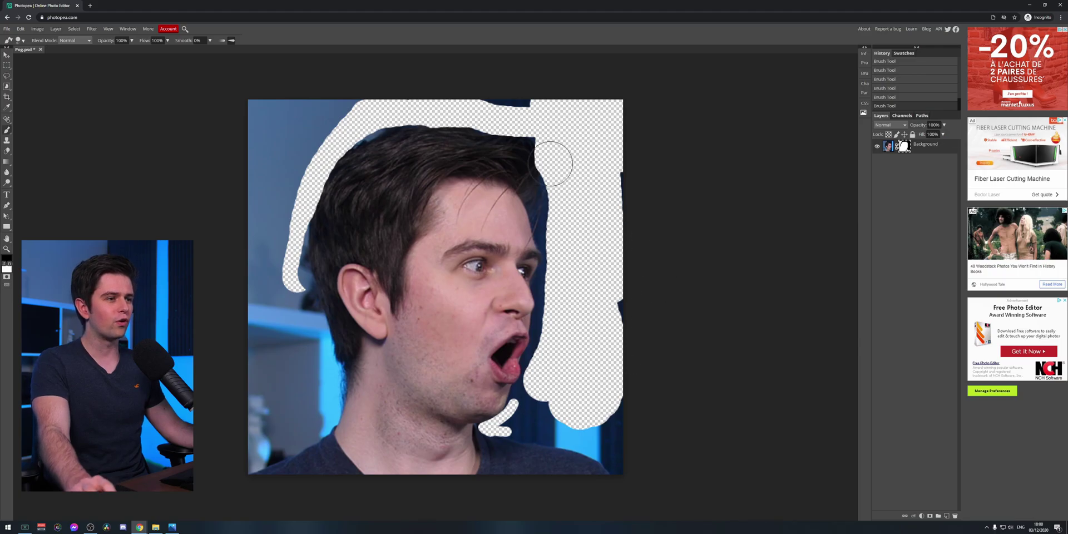
scroll(305, 326, up, 3)
scroll(352, 343, down, 3)
scroll(274, 231, up, 5)
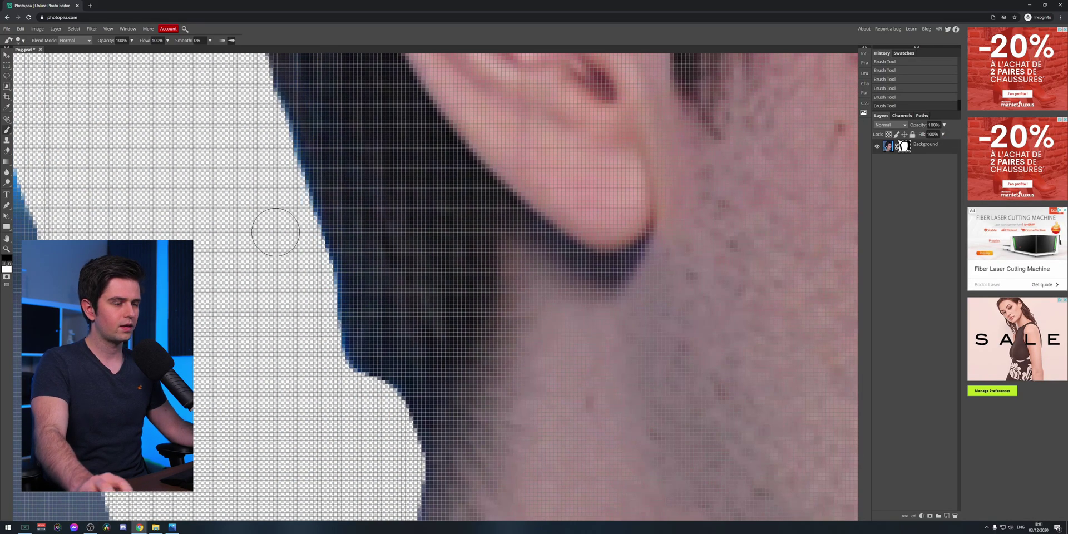
scroll(271, 315, down, 5)
scroll(455, 181, up, 3)
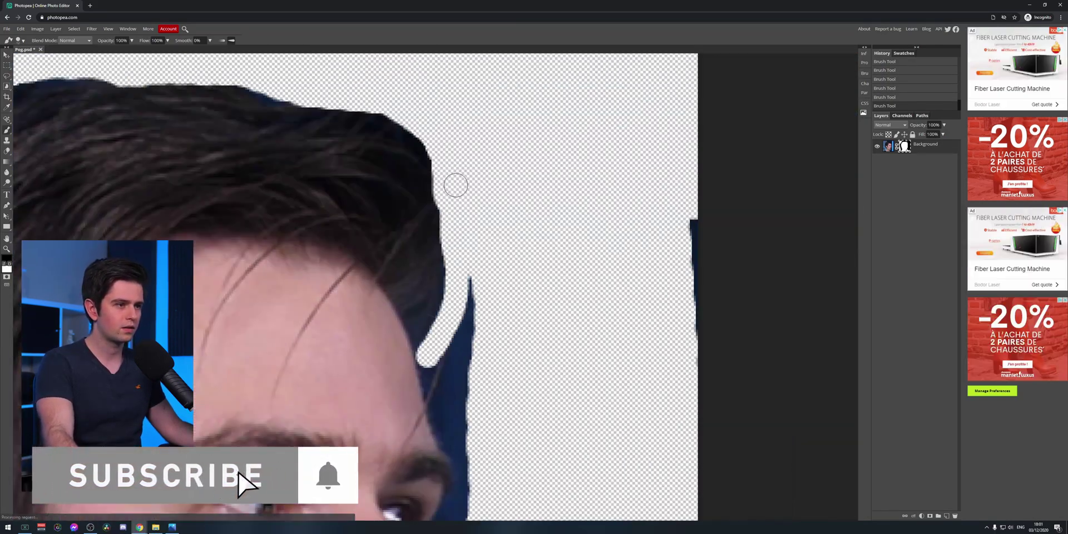
scroll(360, 240, down, 3)
scroll(320, 385, down, 5)
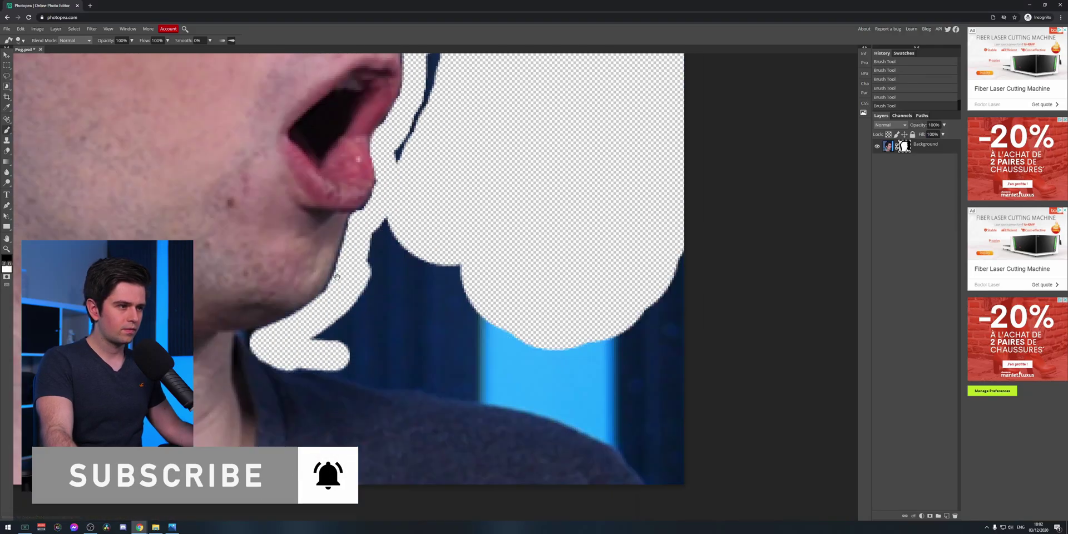
scroll(488, 164, down, 3)
scroll(488, 164, up, 3)
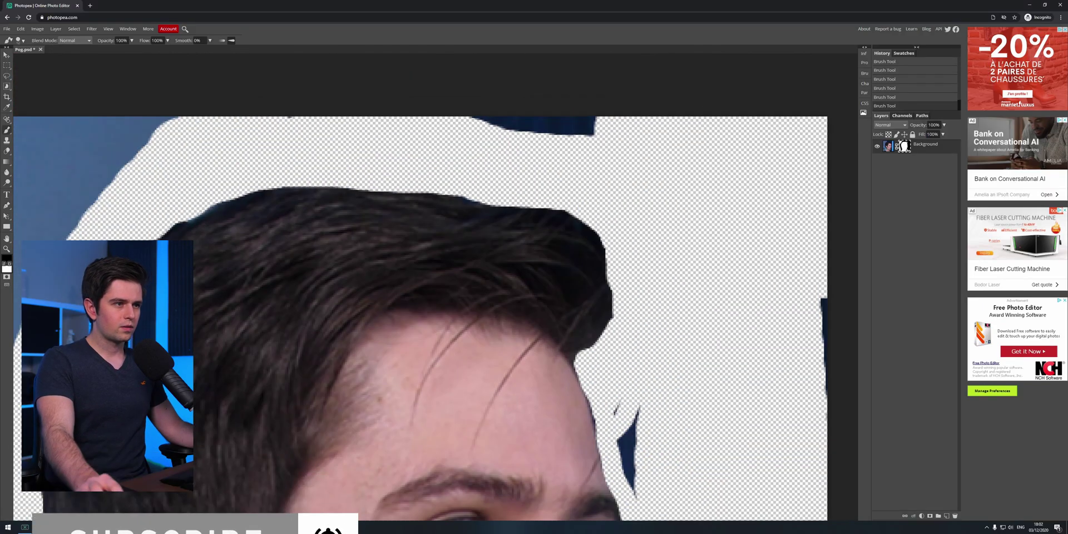
scroll(269, 424, down, 6)
scroll(320, 405, up, 3)
scroll(320, 405, down, 8)
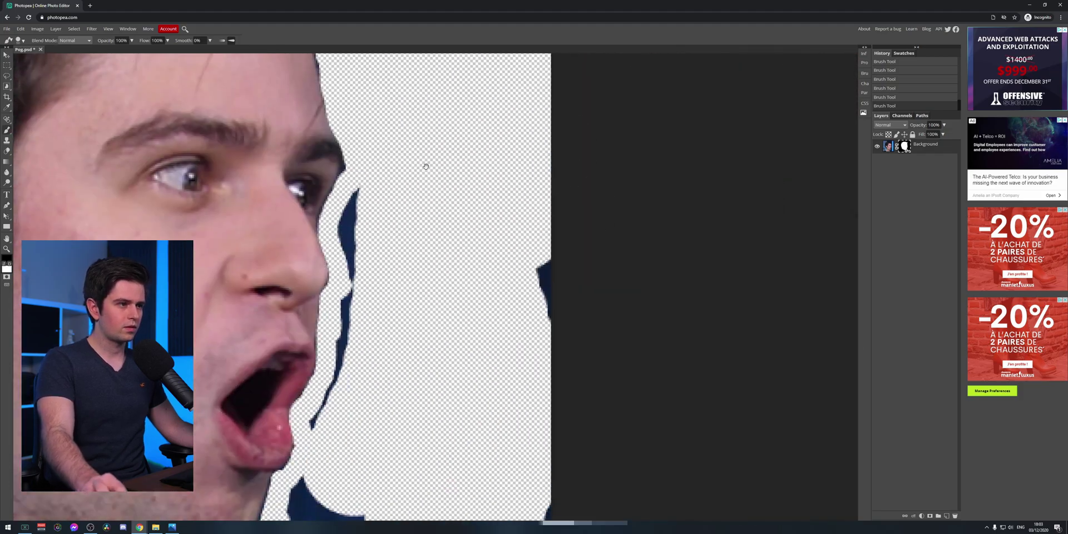
scroll(300, 303, up, 4)
scroll(318, 309, down, 3)
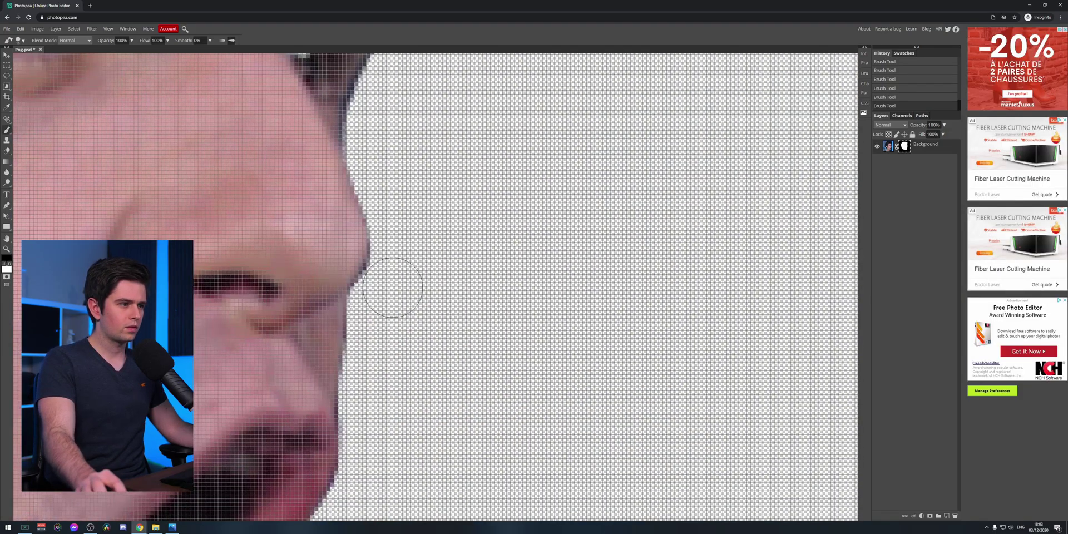
scroll(393, 286, up, 4)
scroll(453, 167, down, 4)
right_click(293, 369)
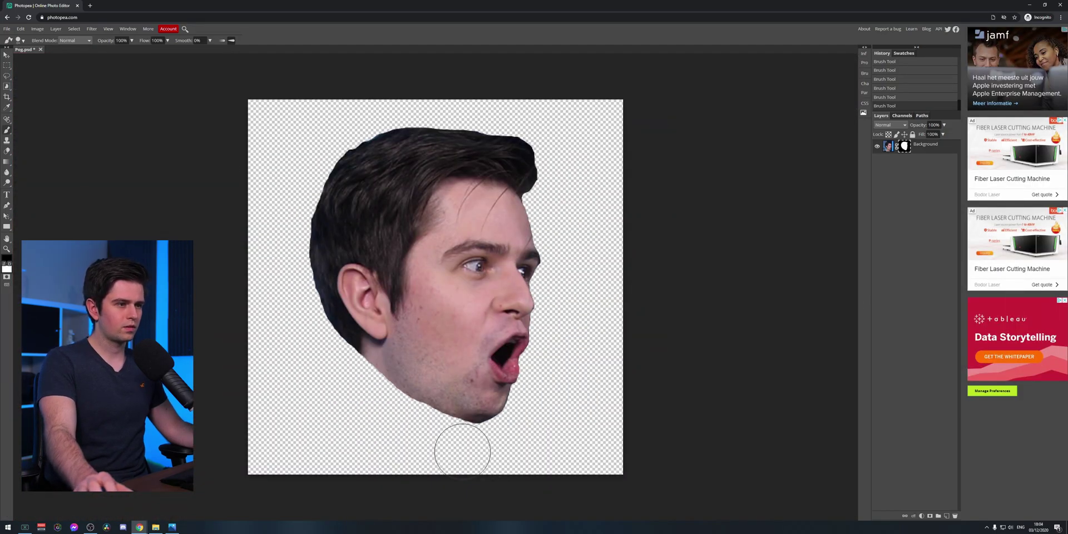
scroll(290, 371, down, 3)
scroll(323, 401, up, 4)
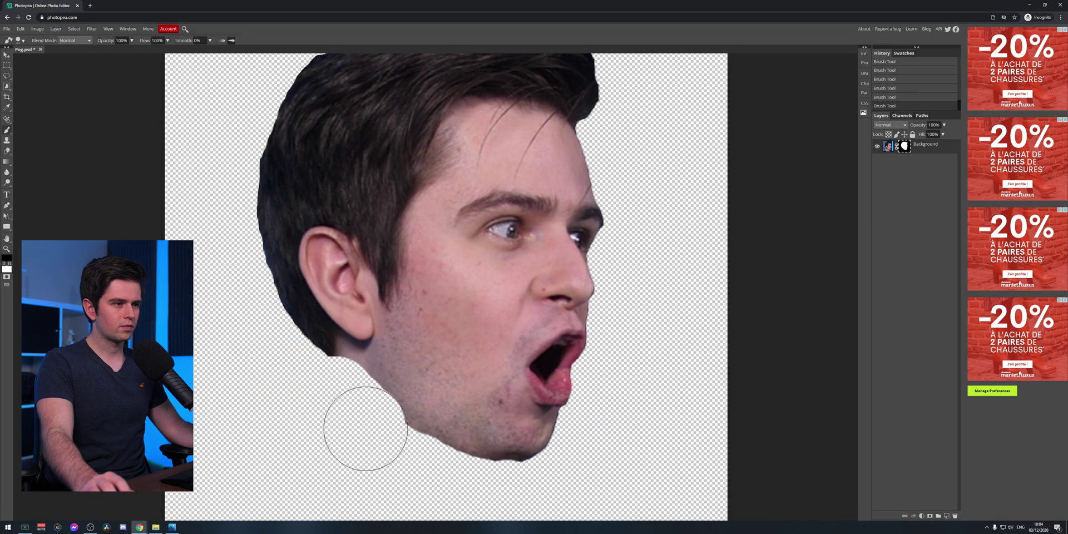
scroll(339, 384, down, 4)
scroll(337, 395, up, 4)
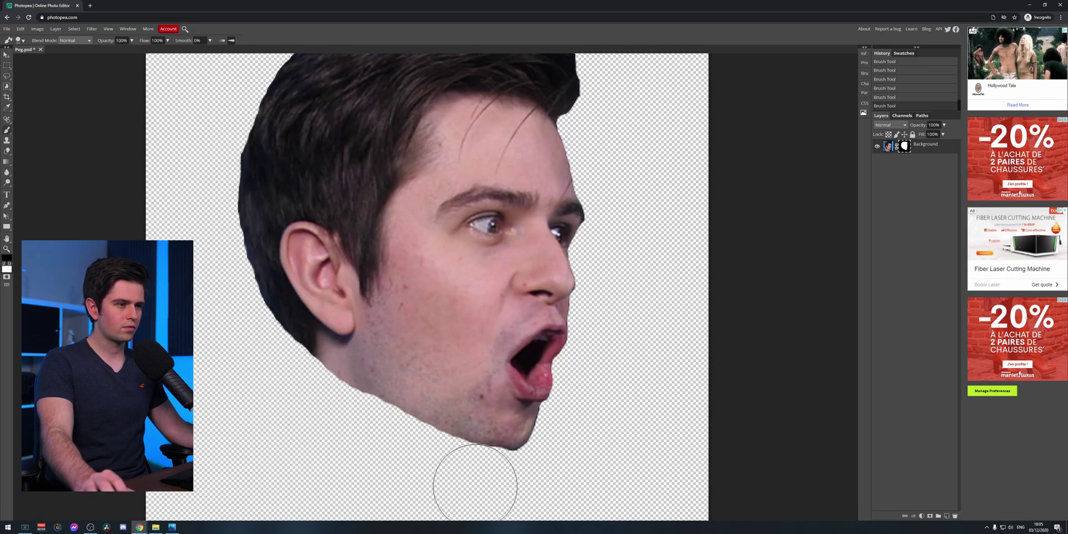
scroll(258, 341, up, 1)
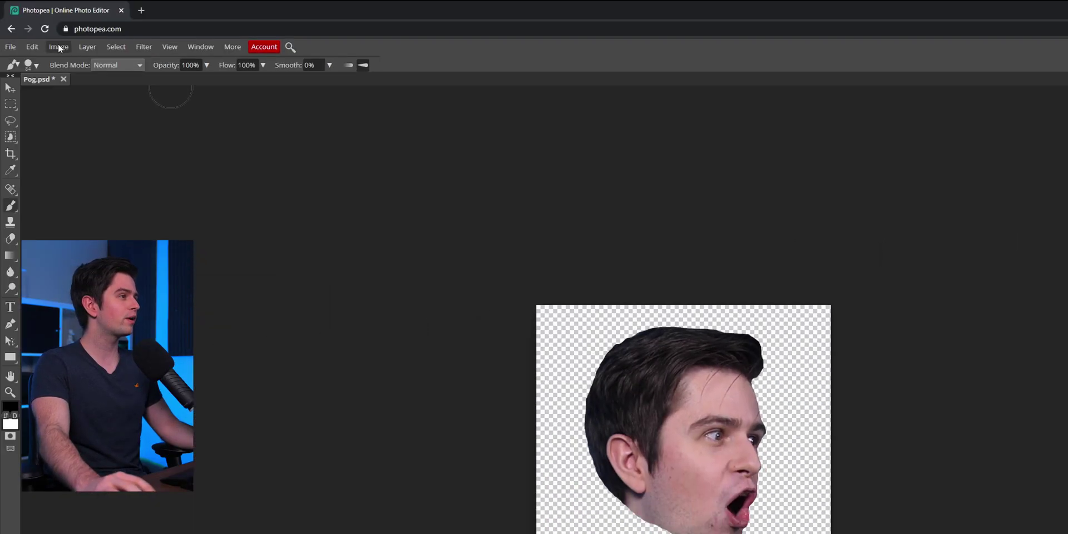
Free-transform the face layer, moving it left and slightly resizing it, and commit
click(32, 46)
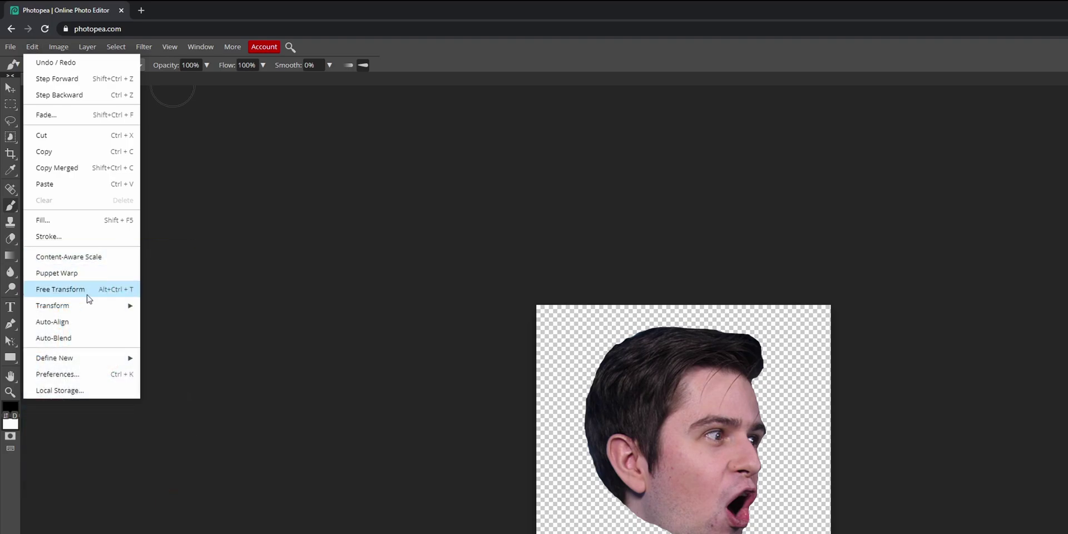
click(60, 289)
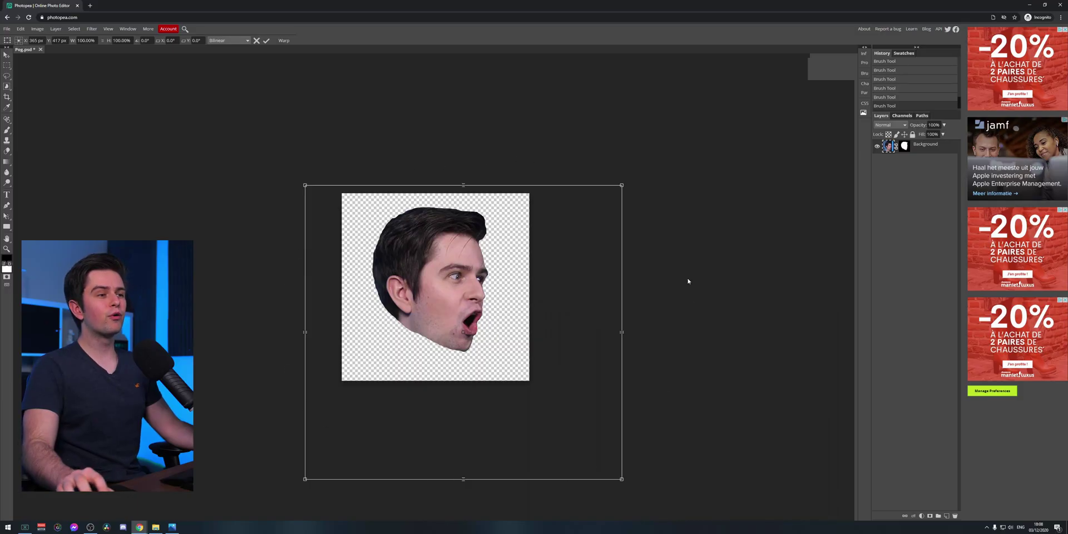
drag(606, 340, 643, 317)
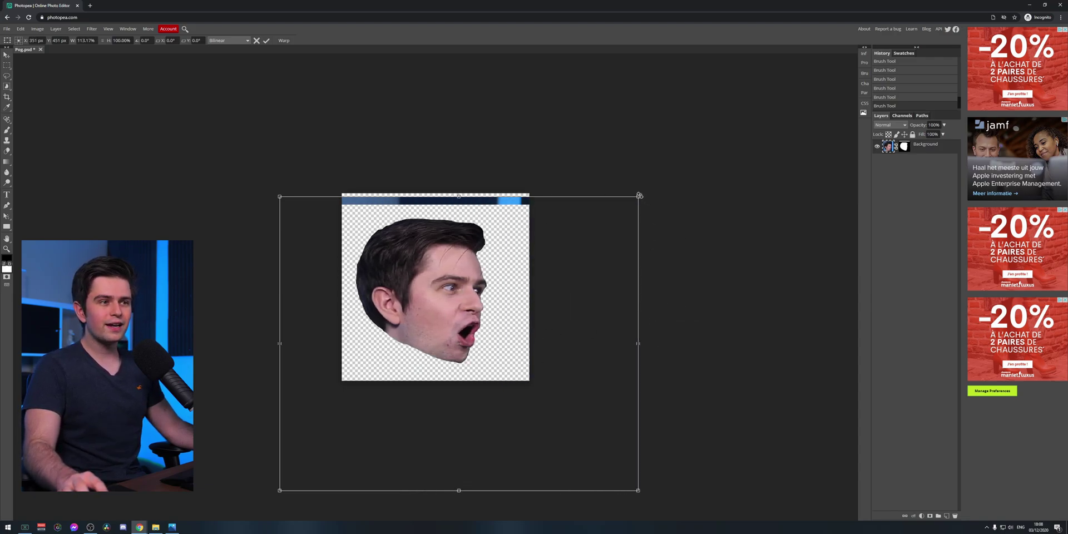
drag(638, 196, 714, 155)
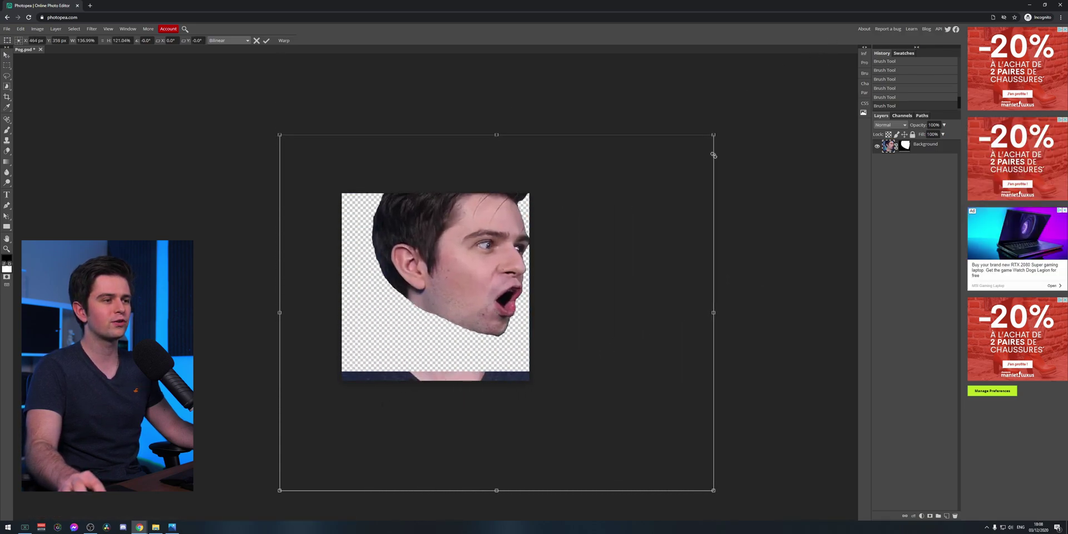
key(Return)
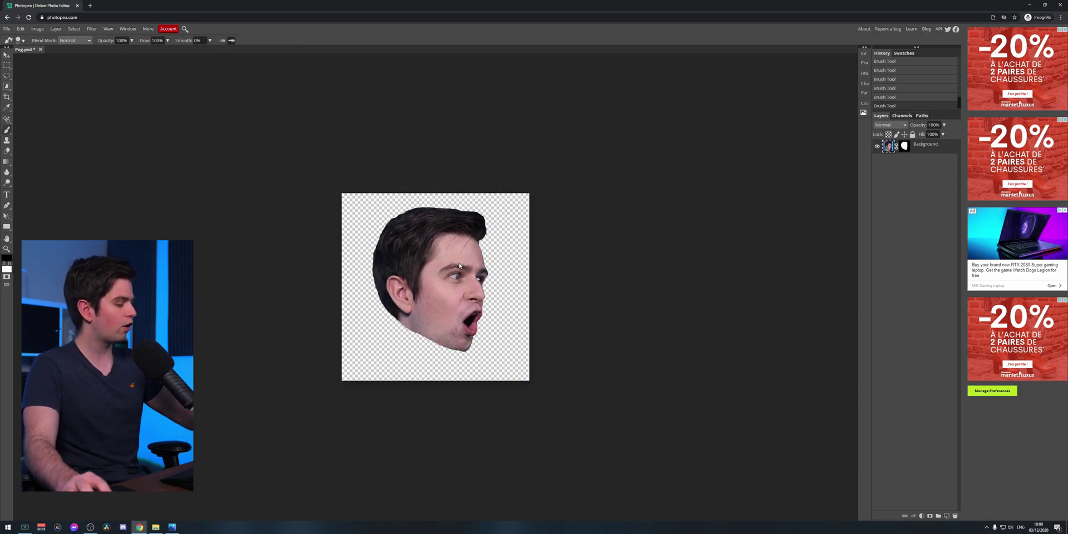
Transform the face again, scaling it up to about 143% and settling at about 127%
key(ctrl+t)
drag(441, 296, 411, 320)
drag(588, 210, 726, 83)
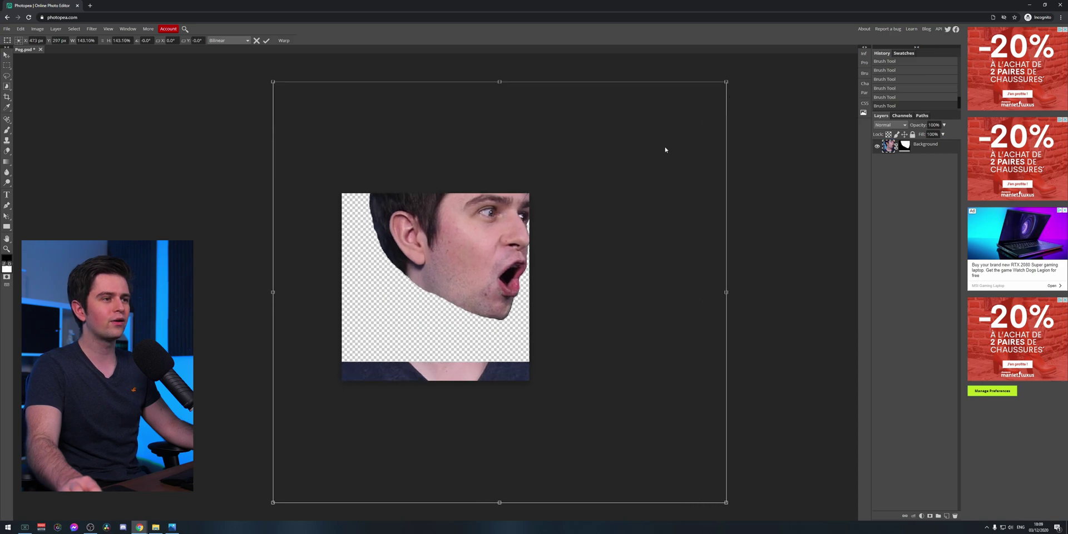
drag(665, 149, 647, 211)
drag(708, 144, 664, 174)
drag(581, 229, 589, 222)
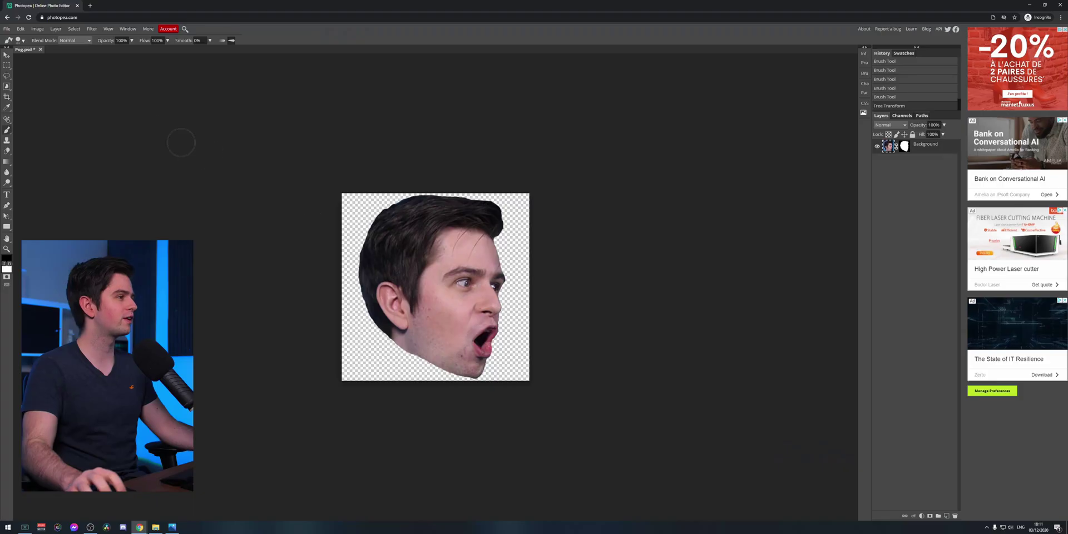
Spot-heal the blemishes on the cheek and the spot near the nostril
scroll(423, 287, up, 5)
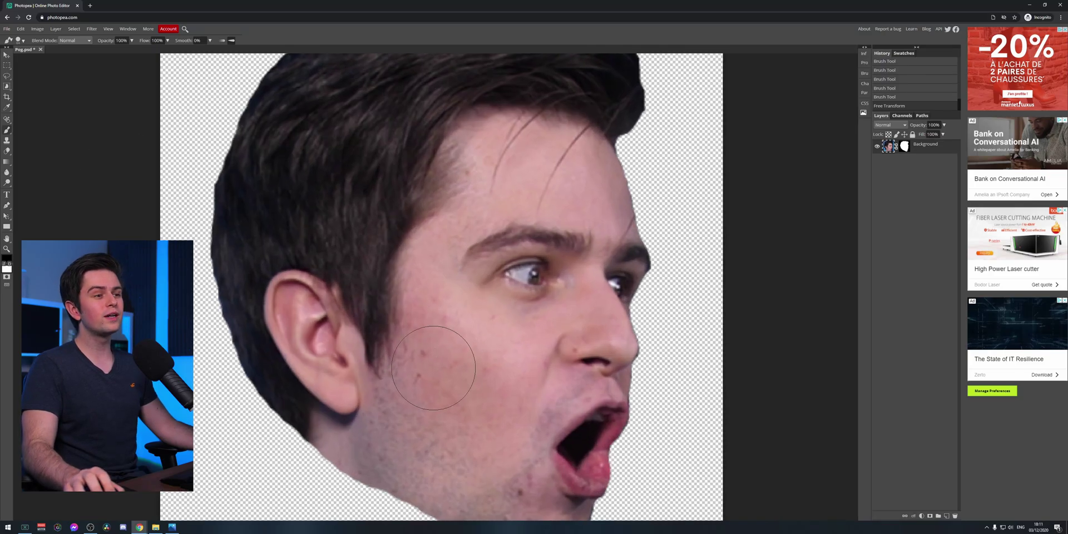
scroll(434, 367, up, 4)
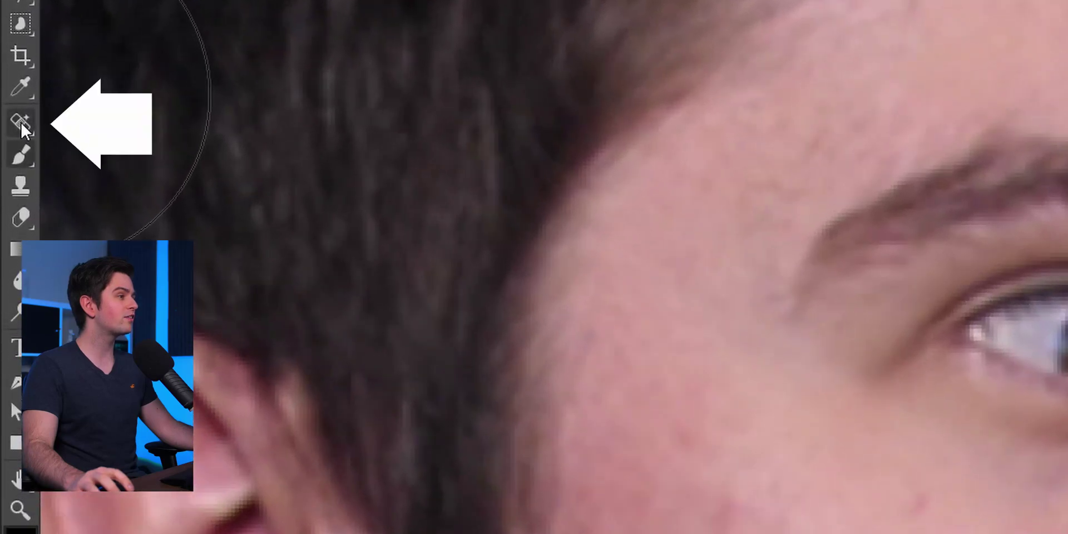
click(25, 132)
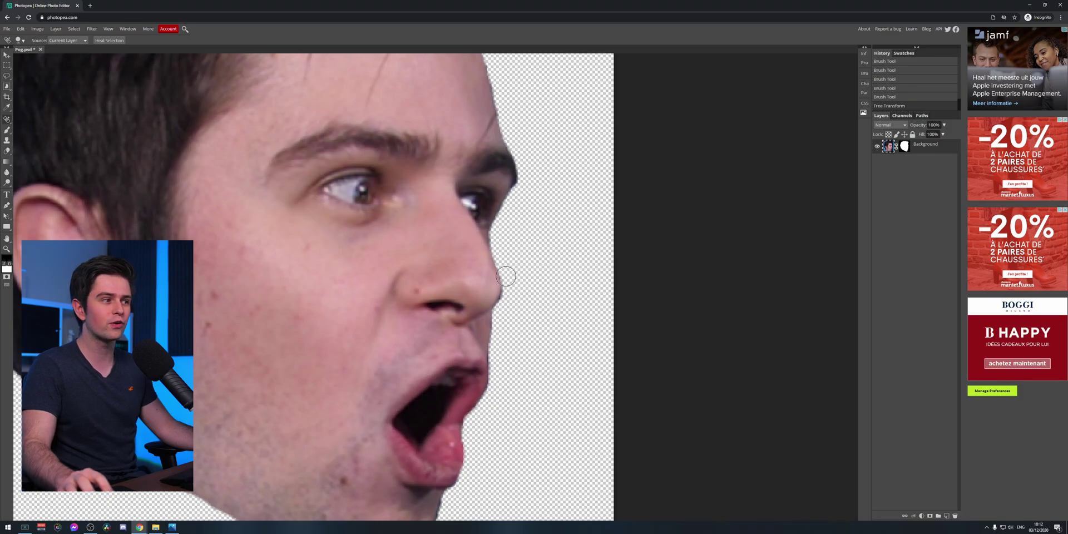
drag(207, 298, 212, 307)
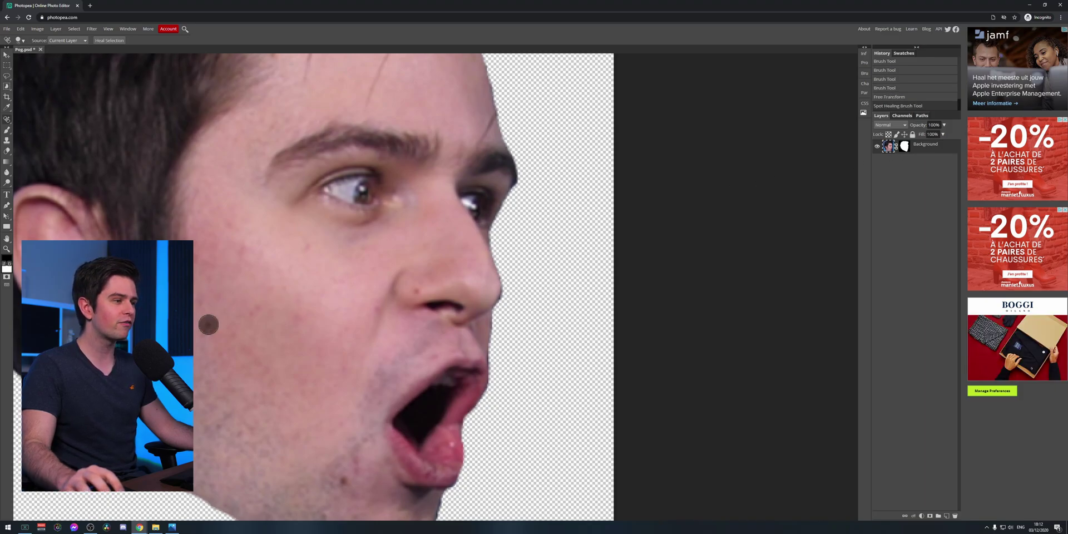
click(209, 324)
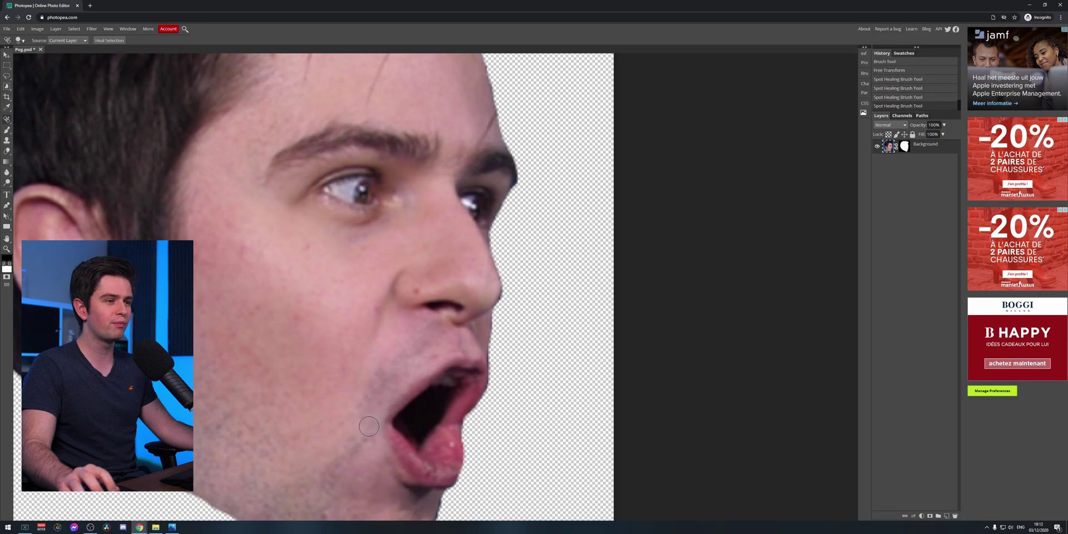
click(379, 309)
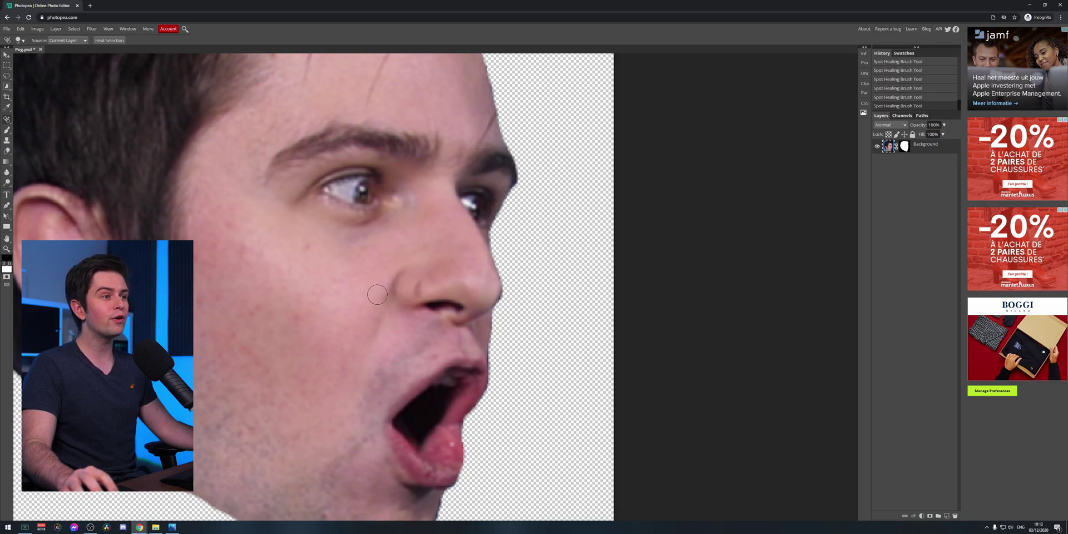
Try healing strokes over the eye and eyebrows, then undo them
mouse_move(342, 190)
mouse_down()
mouse_move(391, 217)
mouse_move(388, 198)
mouse_up()
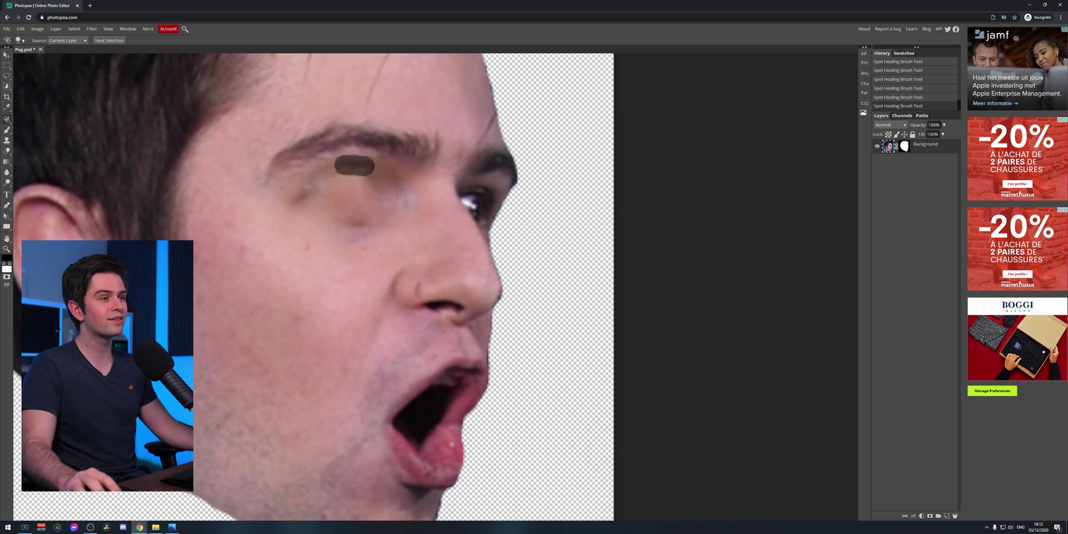
drag(367, 166, 367, 166)
key(ctrl+z)
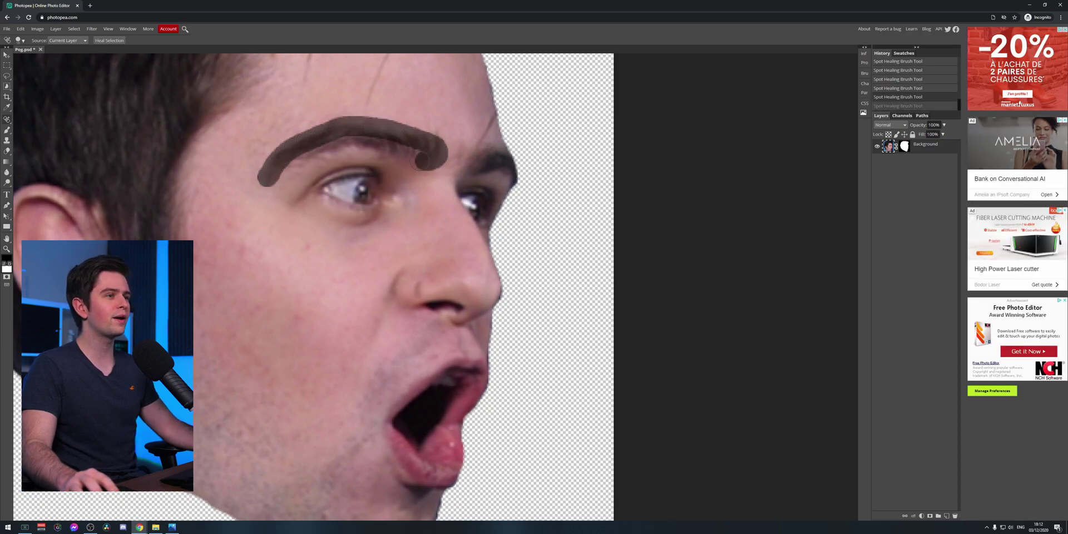
drag(301, 169, 334, 167)
drag(373, 142, 374, 142)
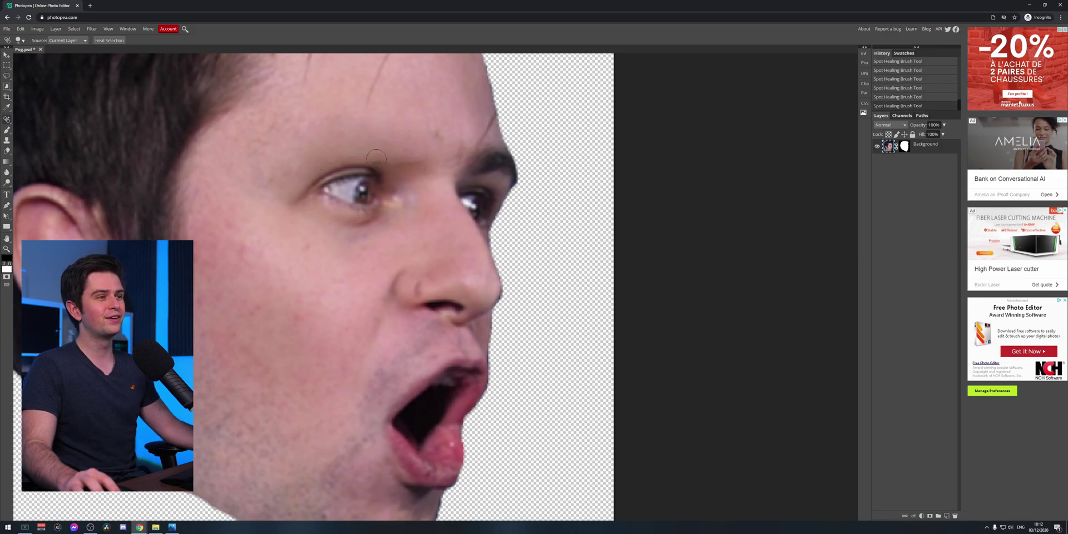
scroll(372, 202, down, 5)
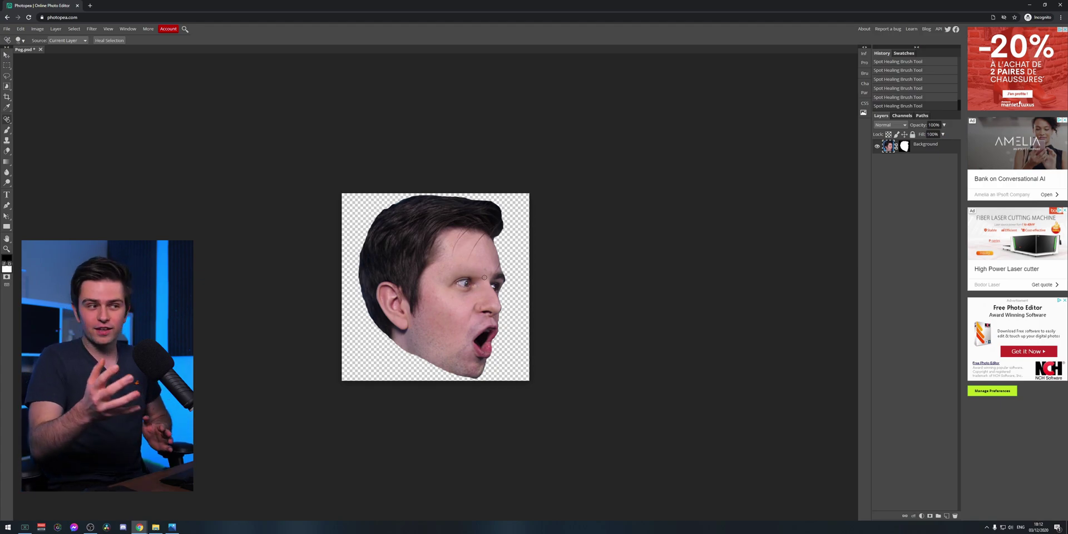
key(ctrl+z)
key(ctrl+z)
key(ctrl+z)
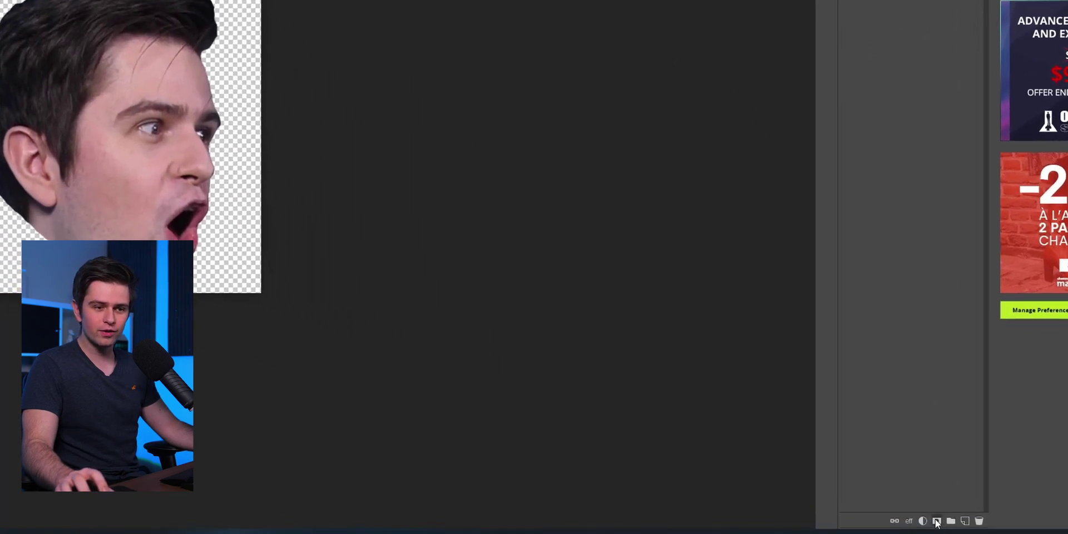
Add a red Color Fill layer and move Color Fill 1 below the Background layer
click(923, 521)
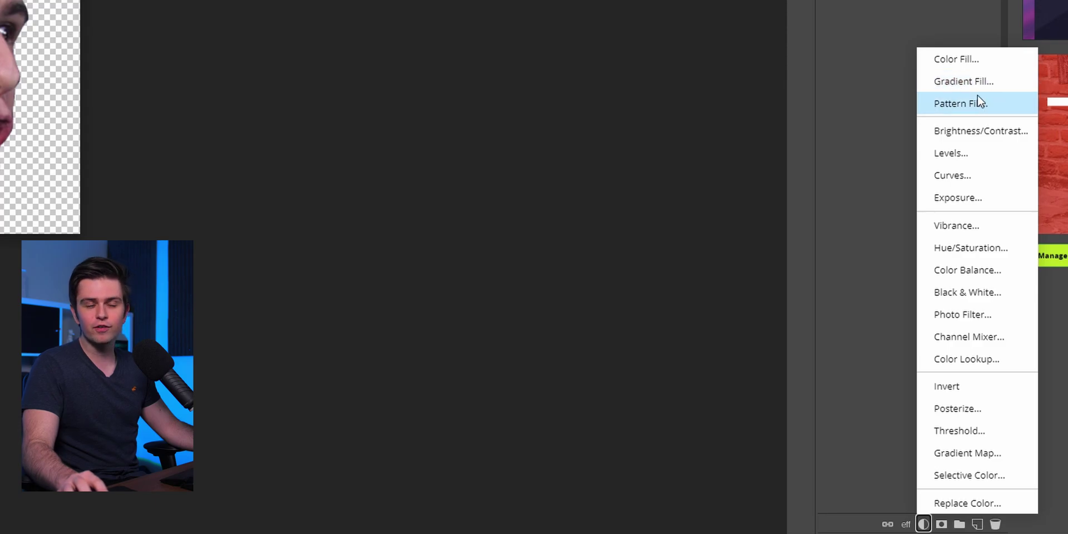
click(944, 302)
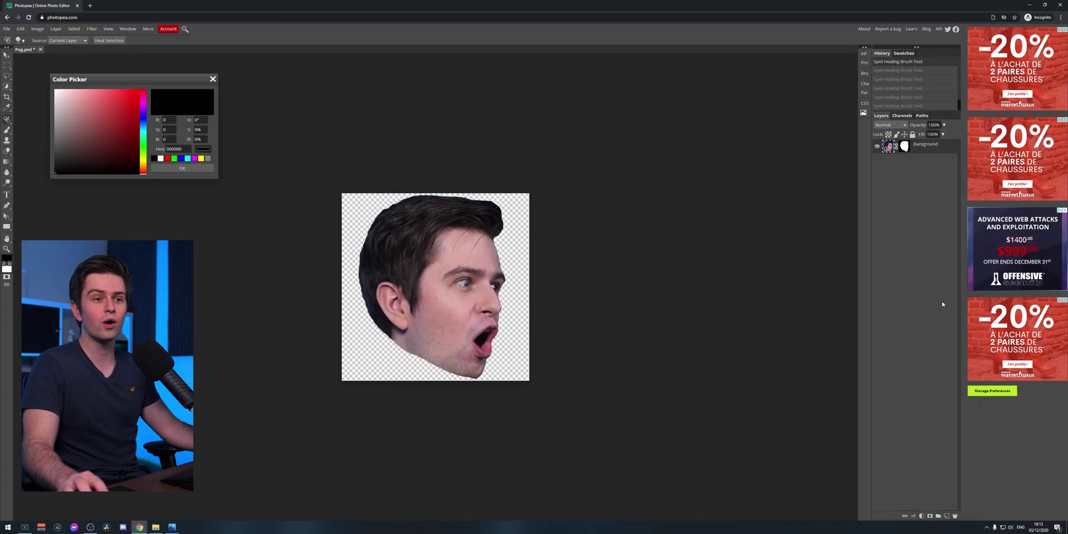
click(181, 168)
drag(927, 148, 921, 167)
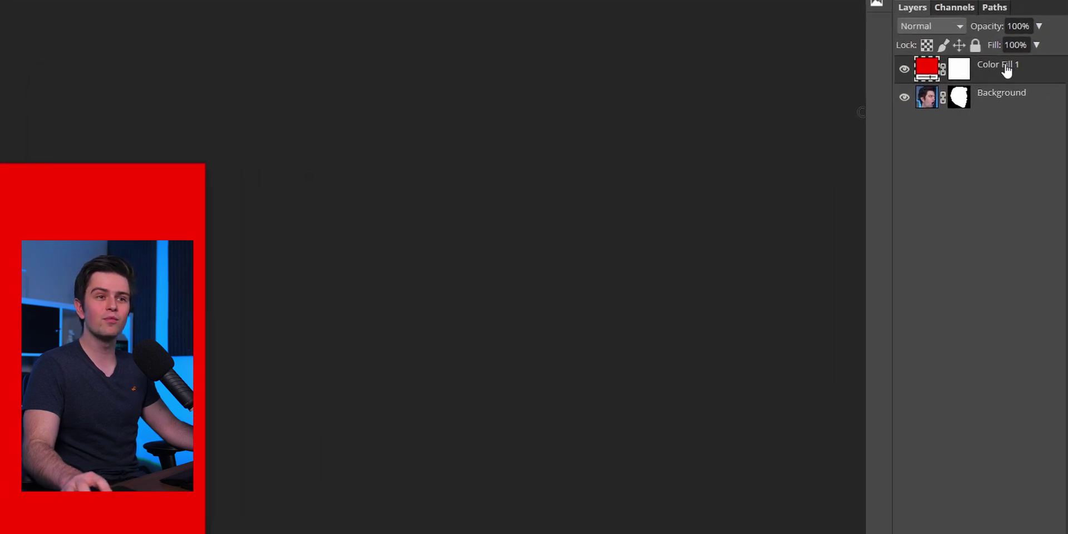
drag(993, 111, 993, 114)
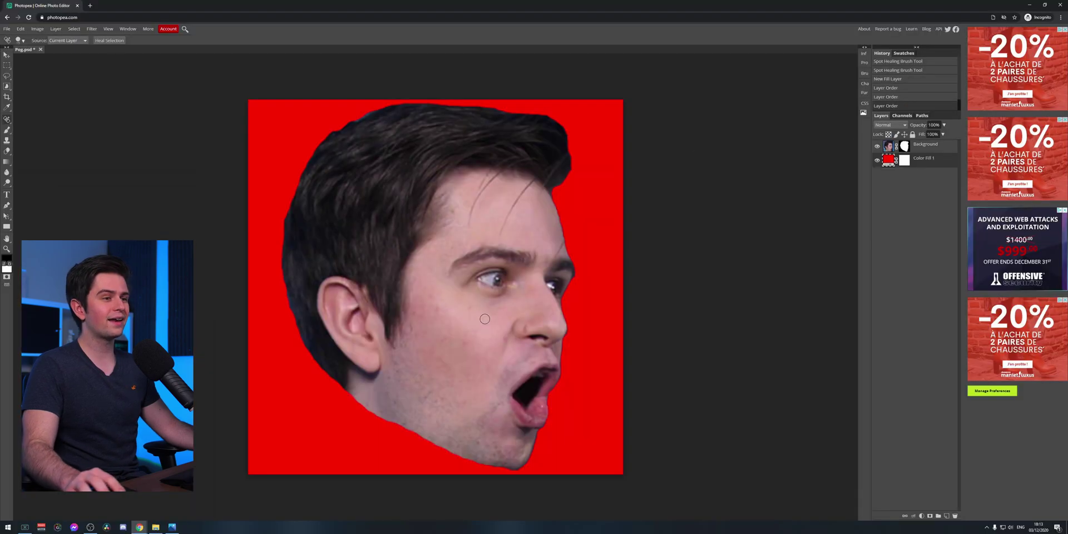
key(ctrl+0)
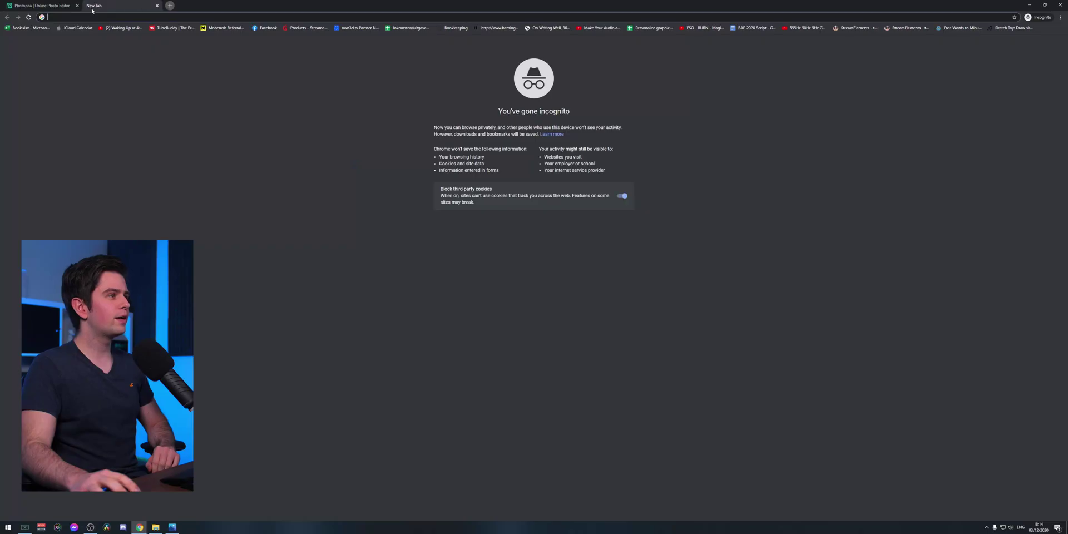
Open Photopea in a new tab and load the Shead photo from the emote images folder
text(ph)
key(Return)
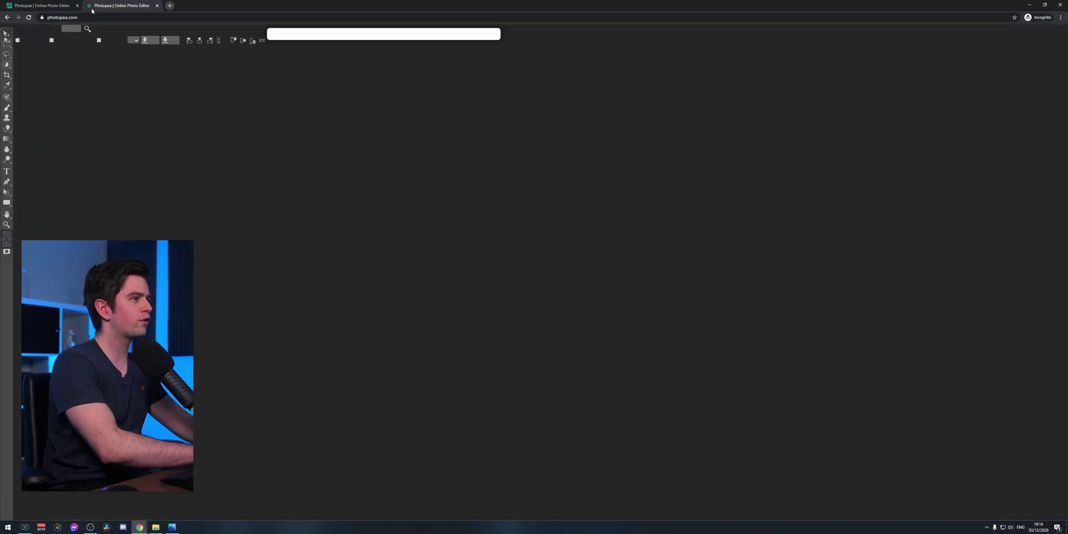
key(alt+Tab)
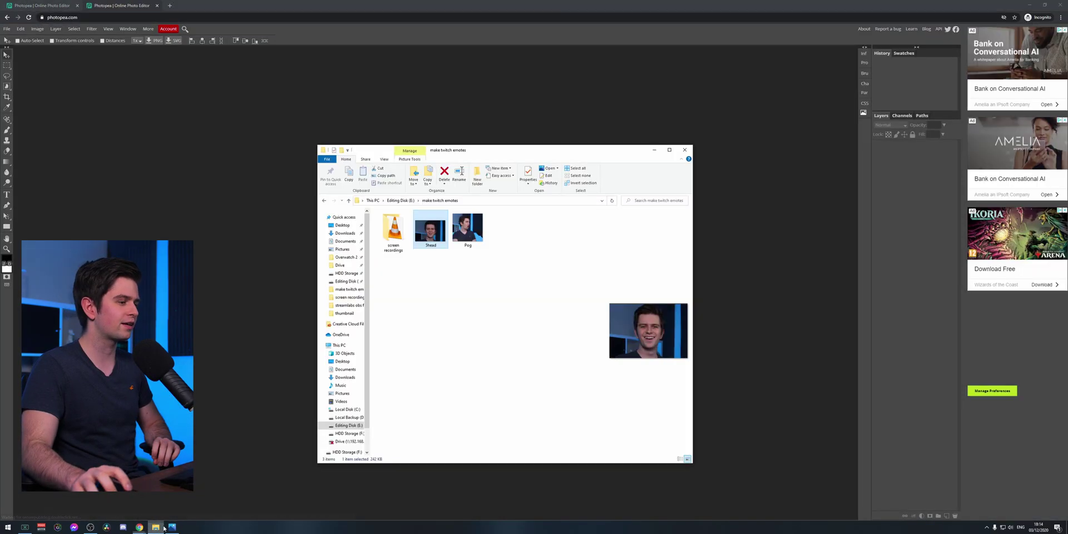
drag(628, 161, 378, 156)
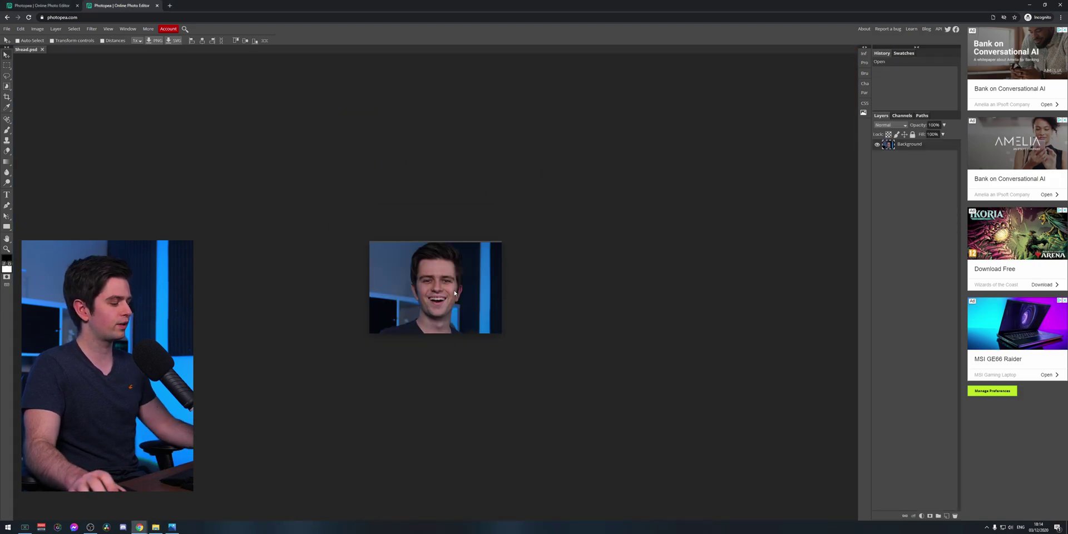
key(ctrl+plus)
key(ctrl+plus)
Apply a Liquify Bloat to inflate the face, then undo it
click(92, 29)
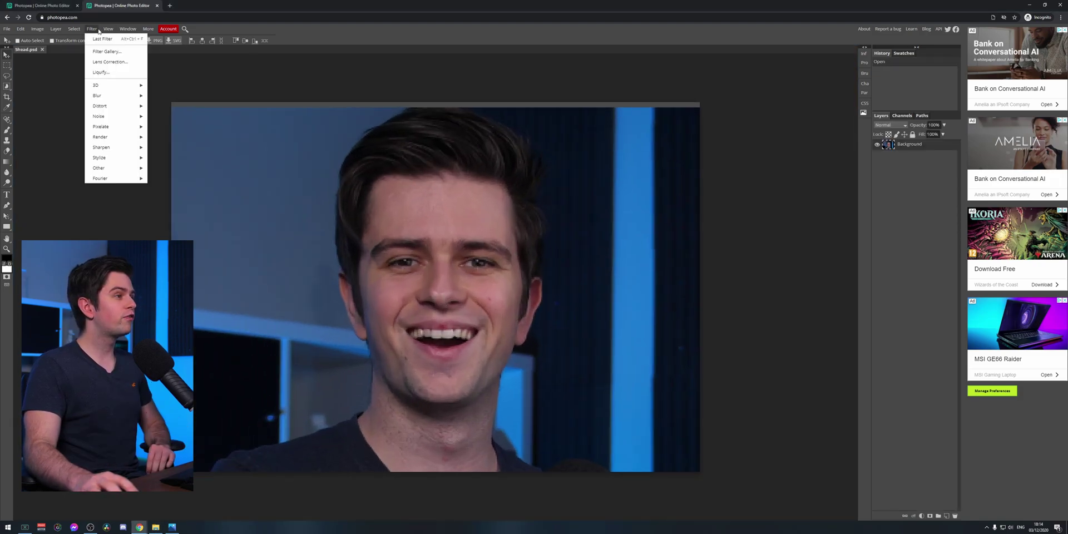
click(101, 73)
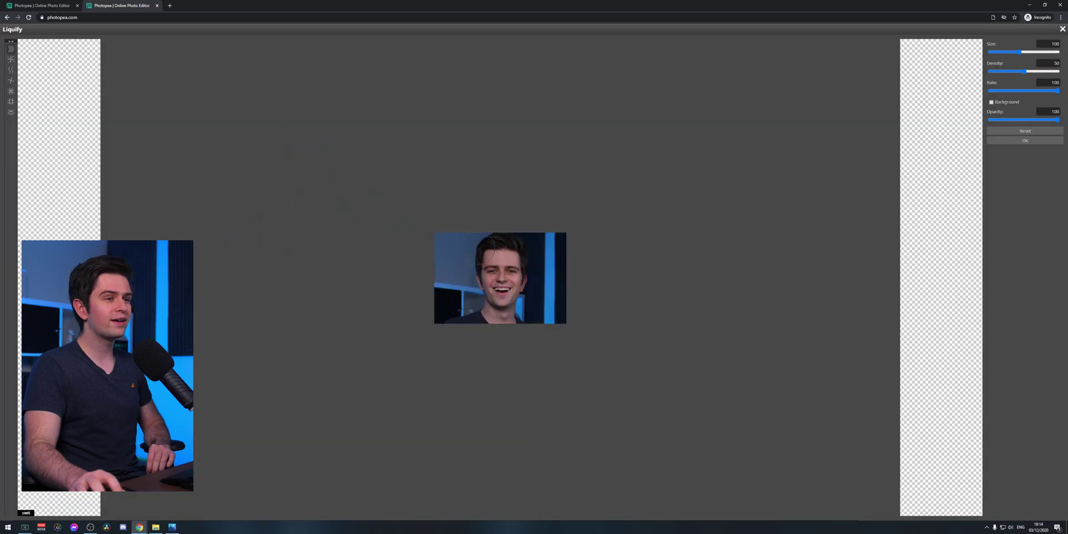
scroll(479, 253, up, 3)
scroll(551, 289, down, 1)
scroll(551, 304, up, 2)
scroll(551, 304, down, 1)
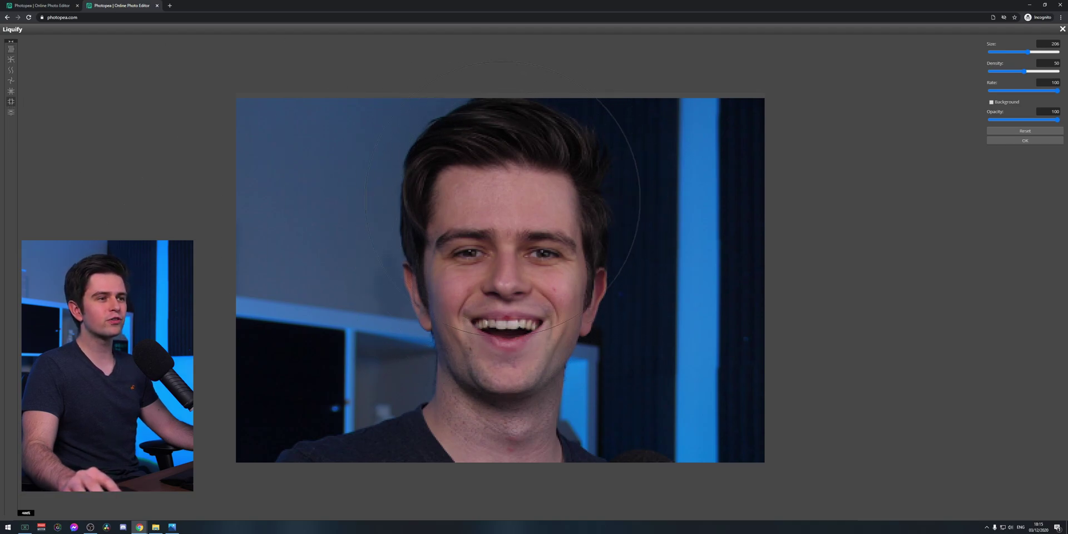
drag(508, 206, 508, 206)
key(ctrl+z)
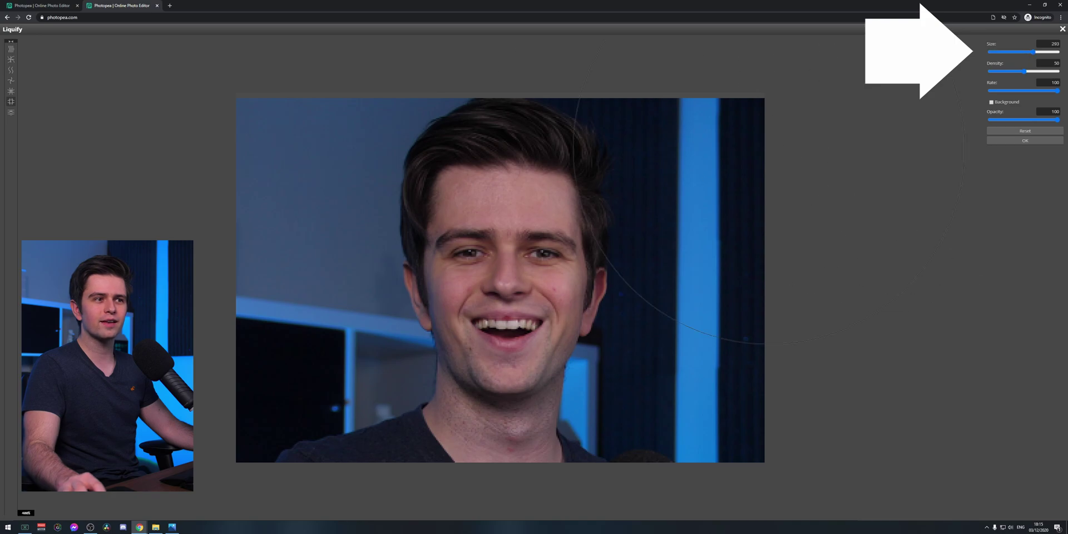
Bloat the face again with a larger brush, then discard it and close the tab to return to Pog.psd
drag(503, 206, 504, 179)
key(ctrl+z)
key(ctrl+z)
drag(507, 274, 507, 274)
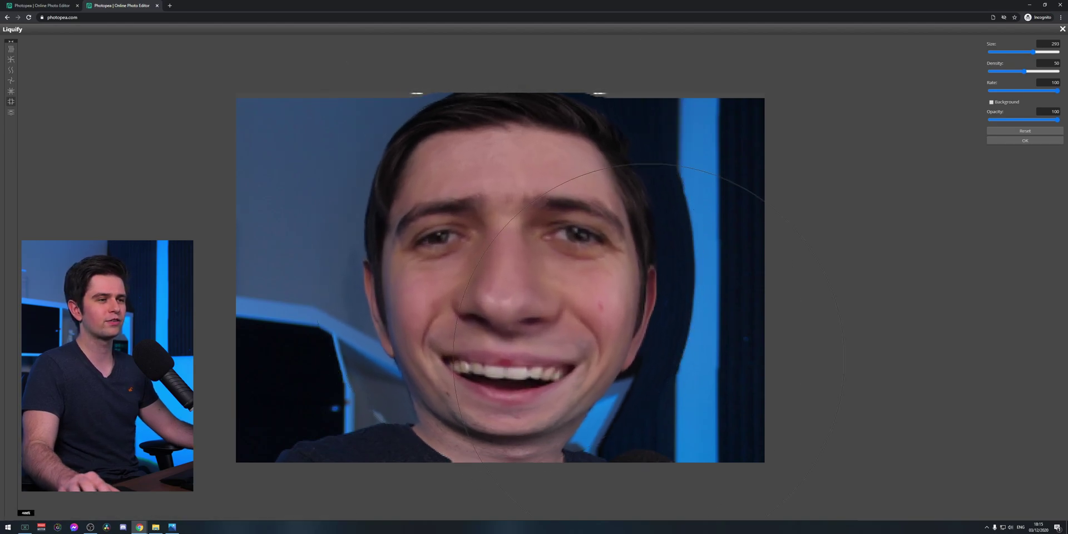
scroll(649, 358, down, 2)
scroll(649, 359, up, 3)
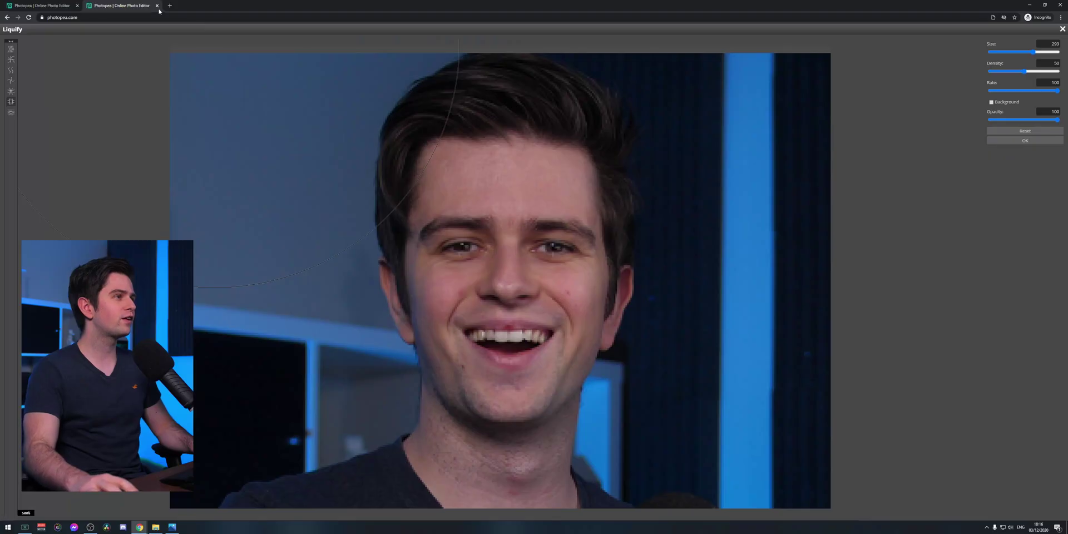
click(157, 6)
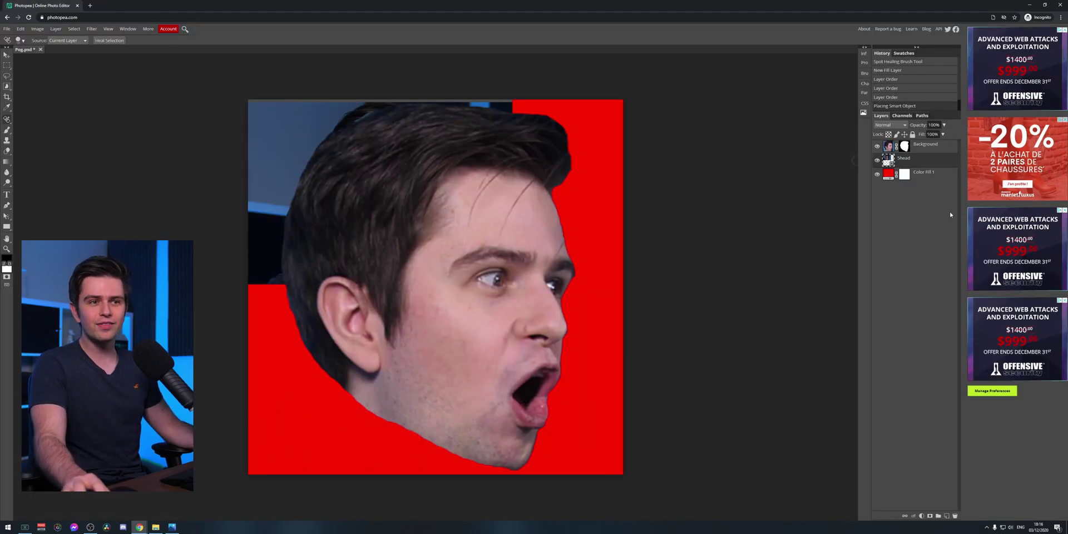
Delete the Shead and Color Fill 1 layers and export Pog.png as PNG at 100% quality
key(Delete)
drag(927, 160, 955, 517)
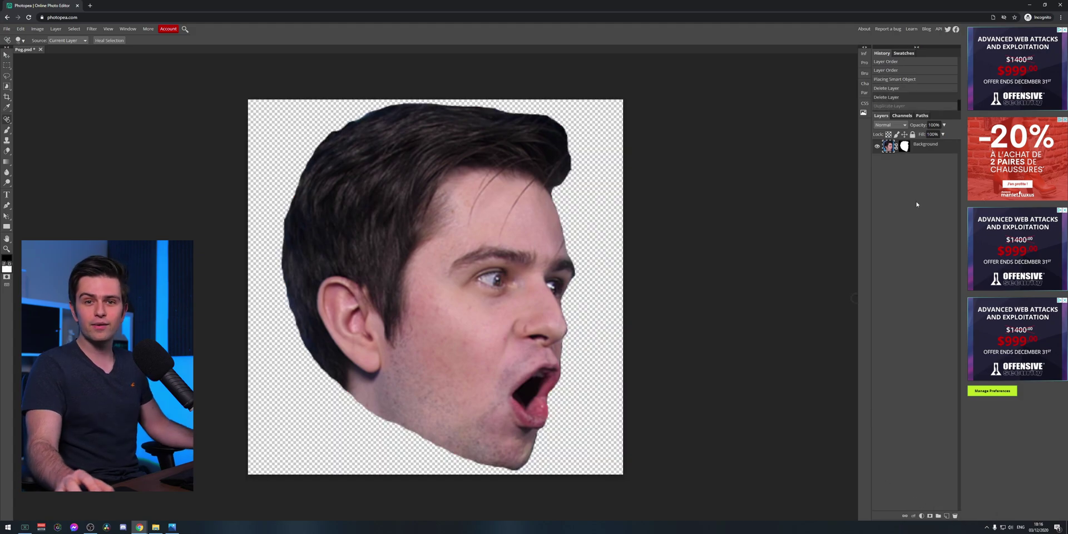
click(8, 29)
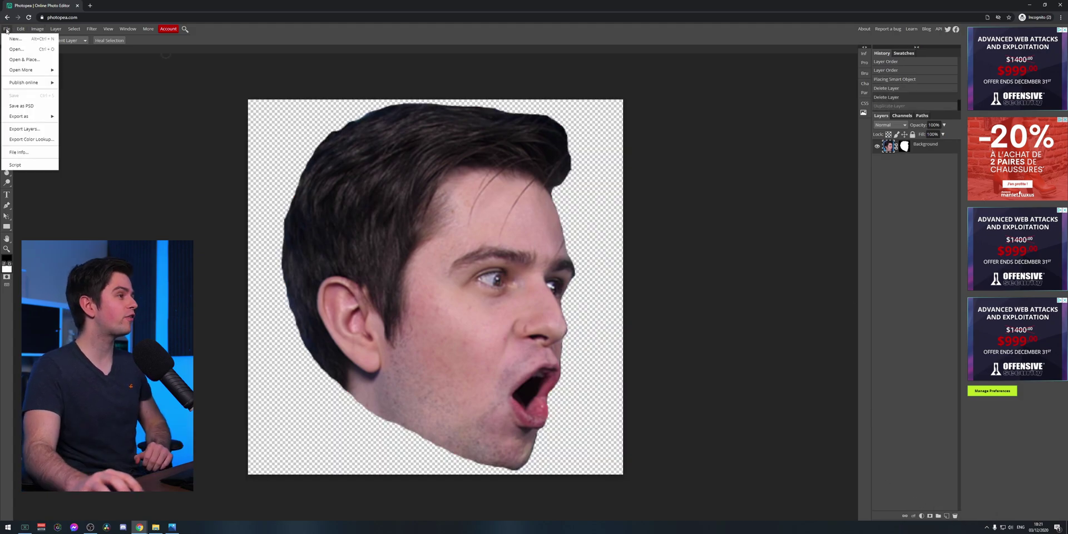
mouse_move(30, 116)
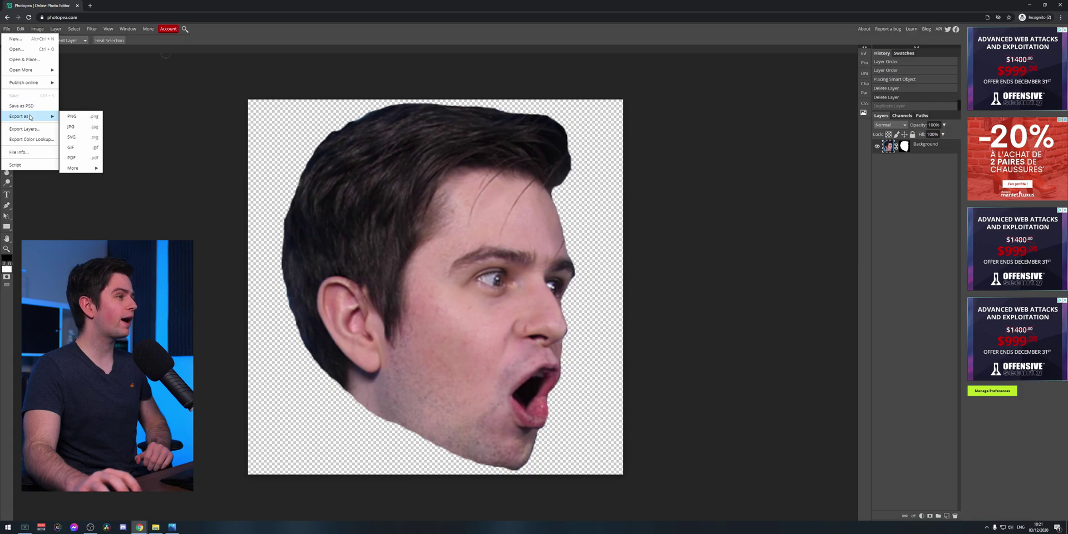
click(81, 116)
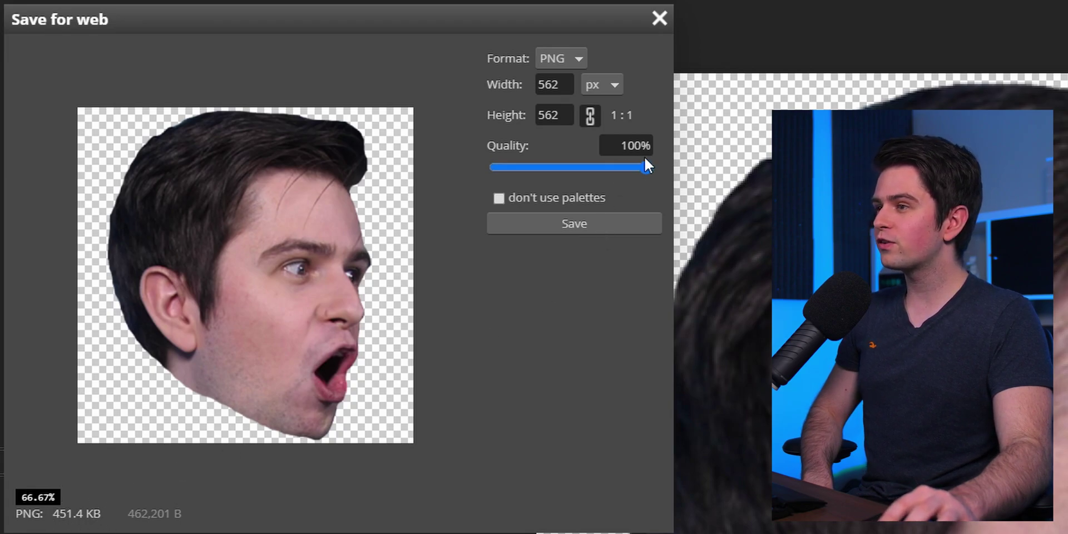
drag(595, 167, 662, 159)
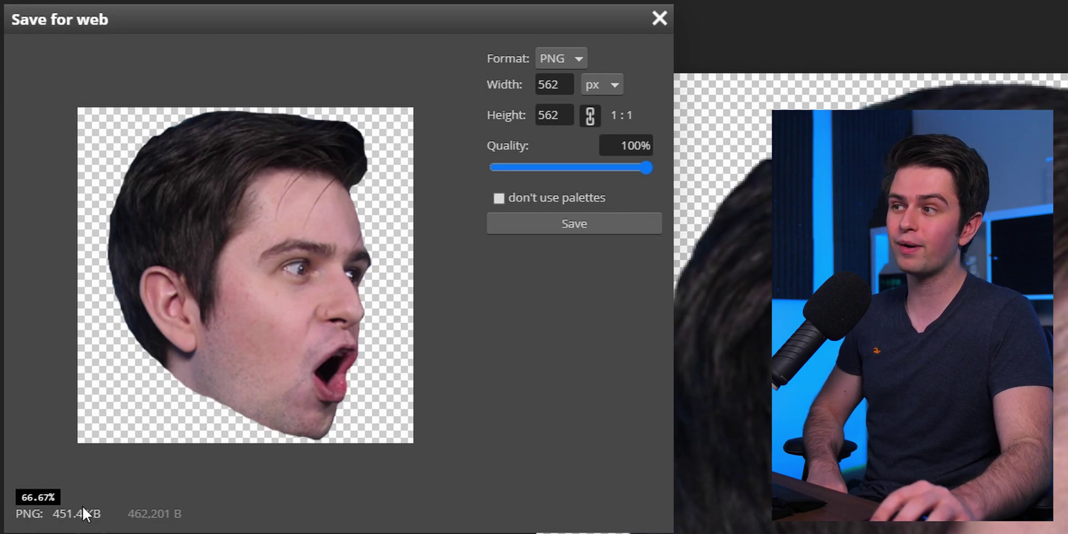
click(581, 224)
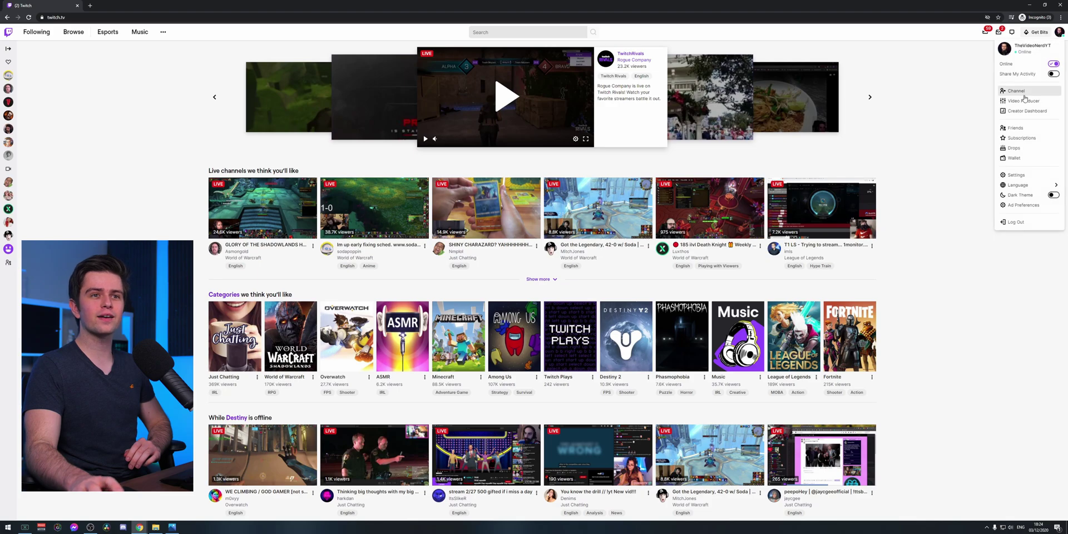
Go to Creator Dashboard > Preferences > Affiliate > Emotes and turn on Advanced upload
click(1027, 111)
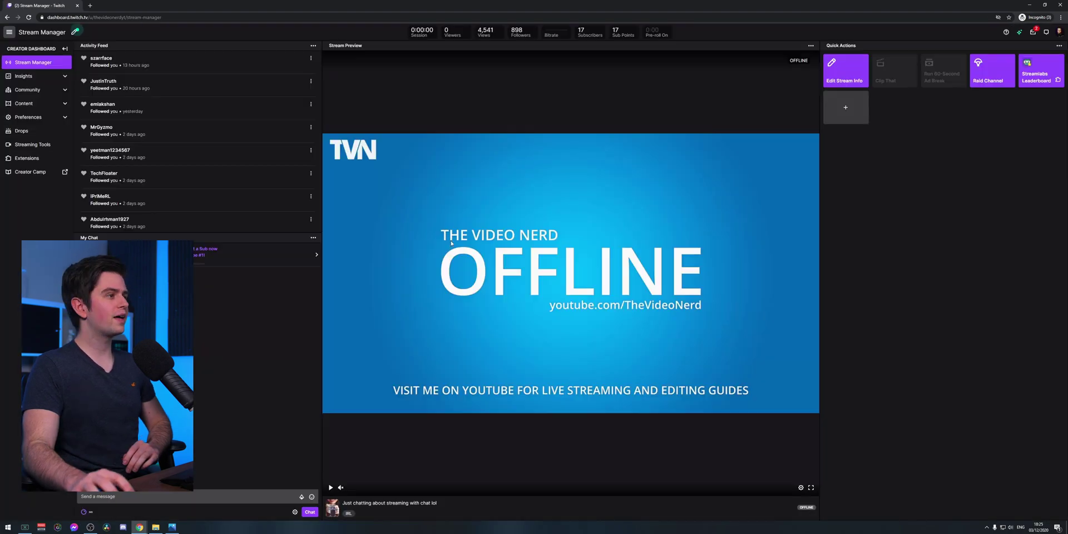
click(29, 118)
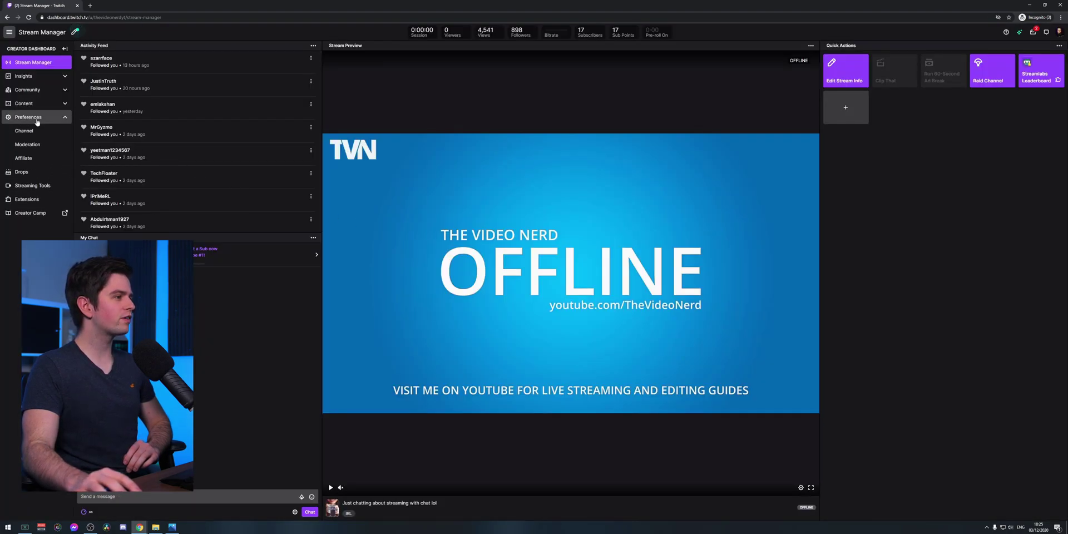
click(29, 159)
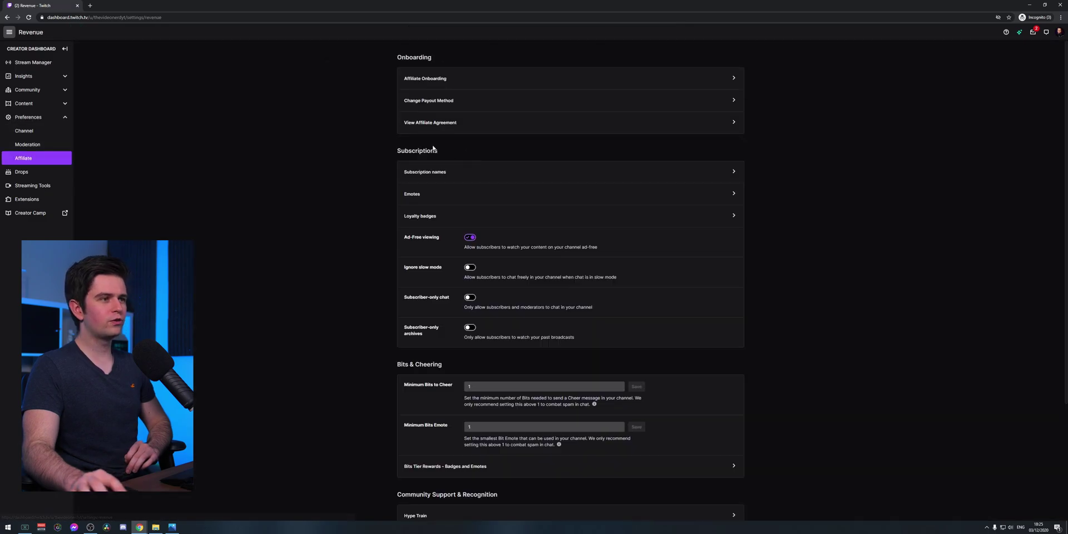
click(385, 194)
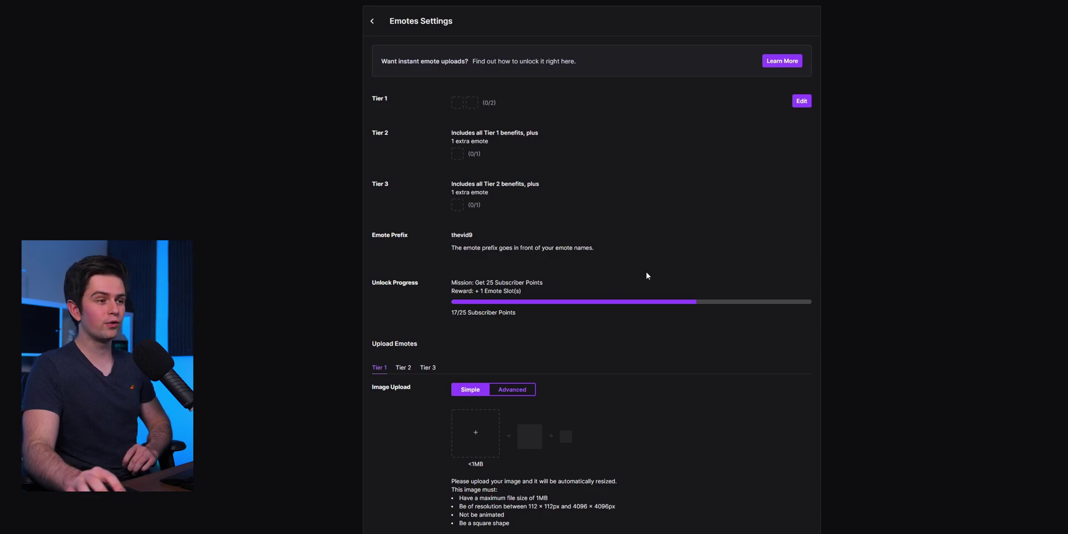
scroll(648, 247, down, 1)
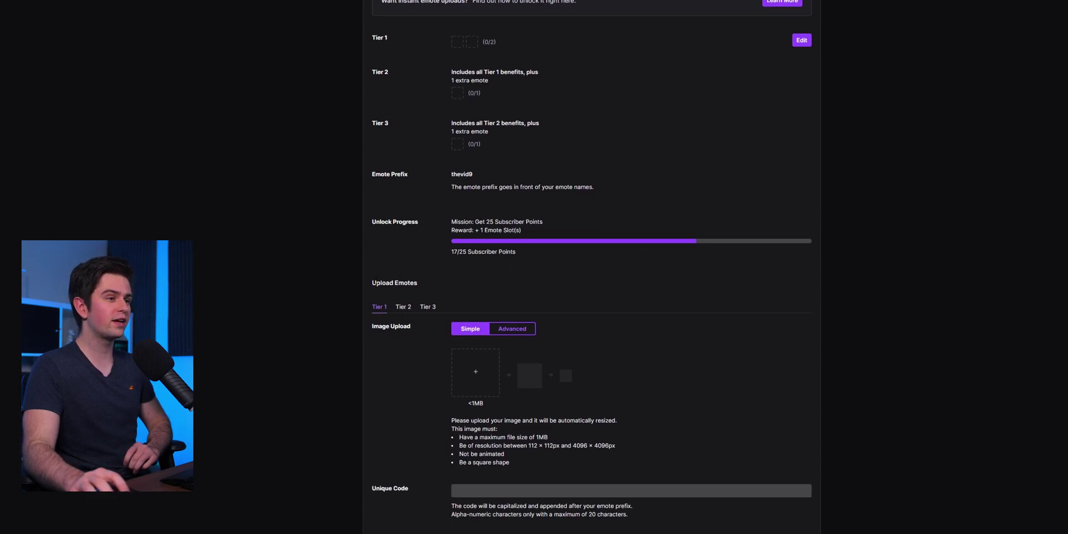
click(492, 329)
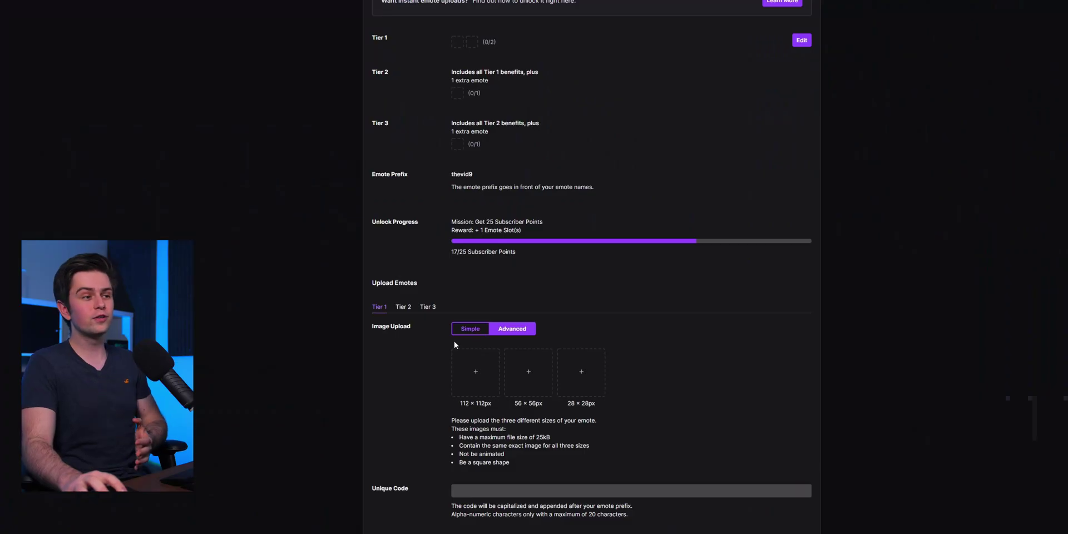
Switch back to Simple upload and upload Pog from Downloads into the Tier 1 slot
drag(454, 342, 474, 340)
click(470, 329)
click(477, 373)
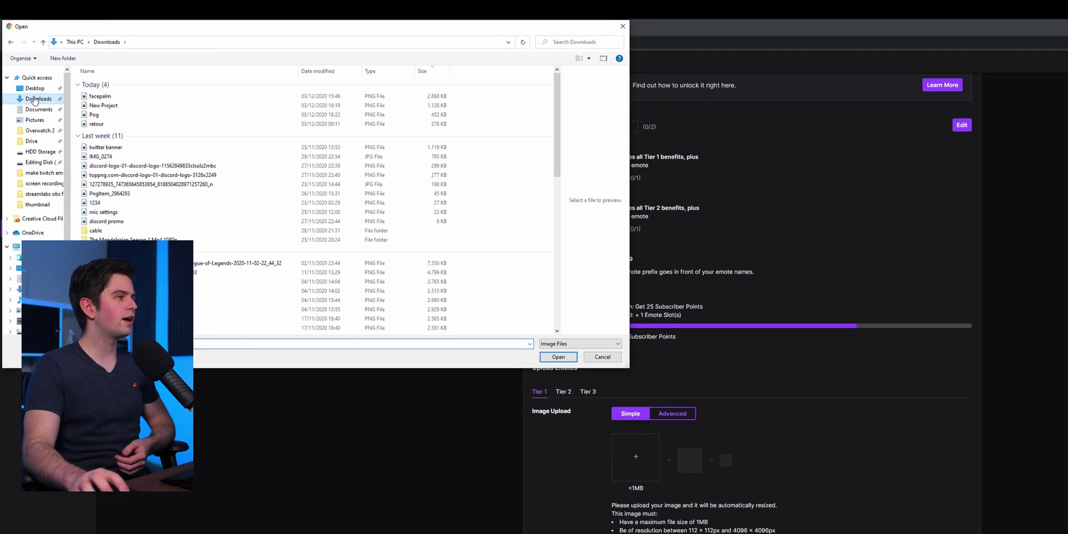
click(396, 115)
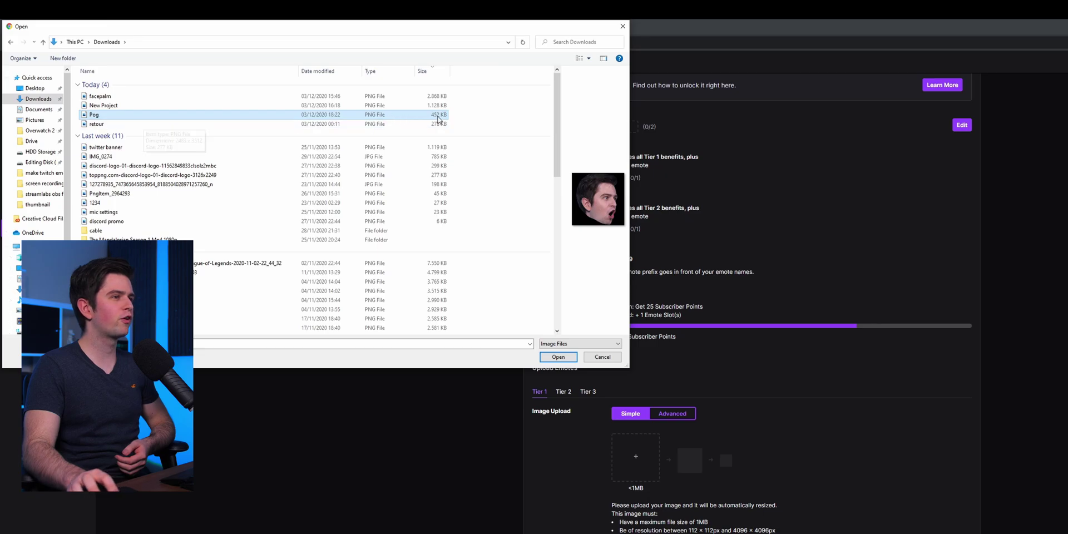
double_click(143, 117)
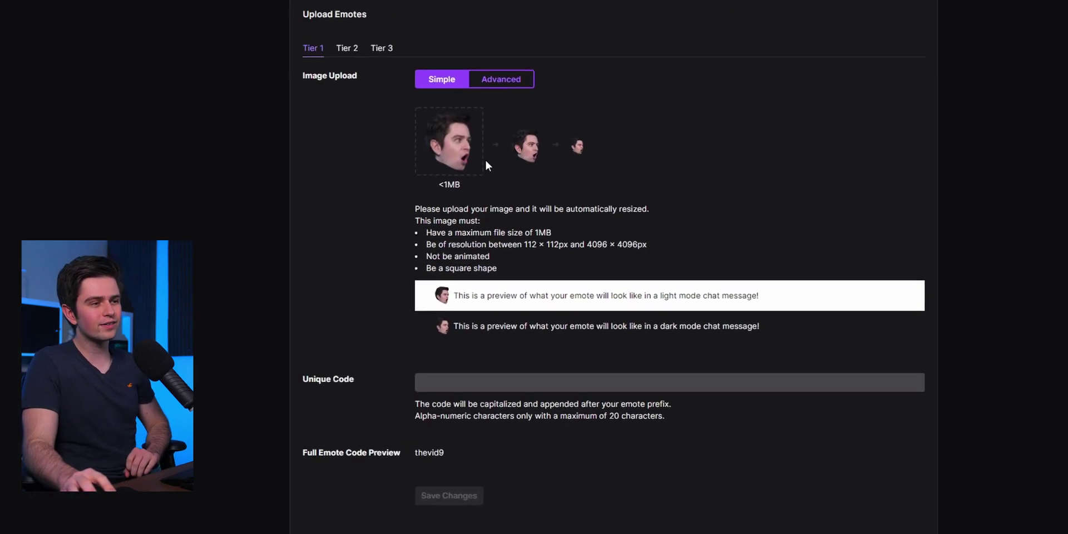
Enter Pog as the unique code, appended to the channel's emote prefix
click(434, 369)
text(Pog)
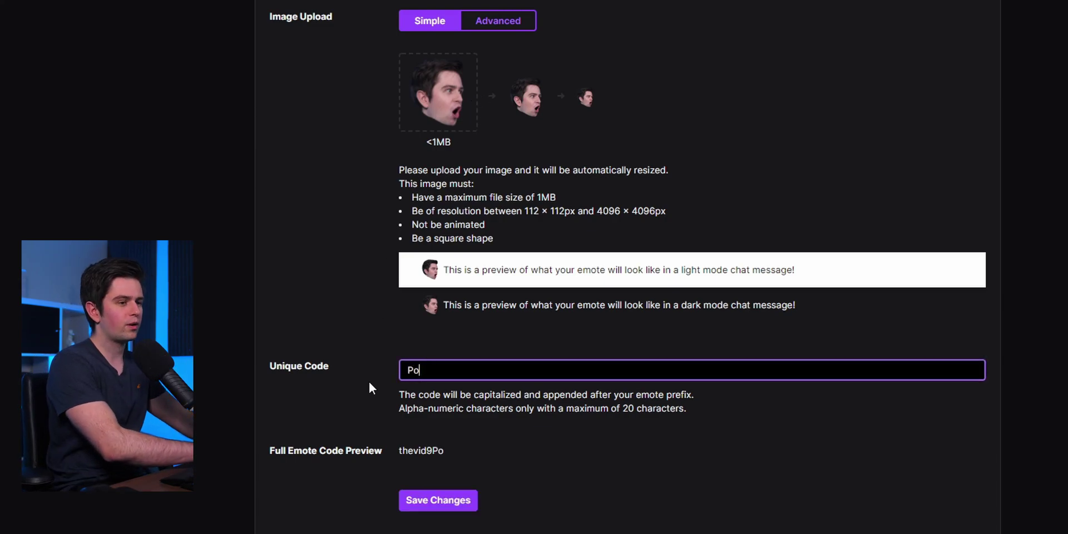
click(368, 380)
drag(398, 450, 426, 451)
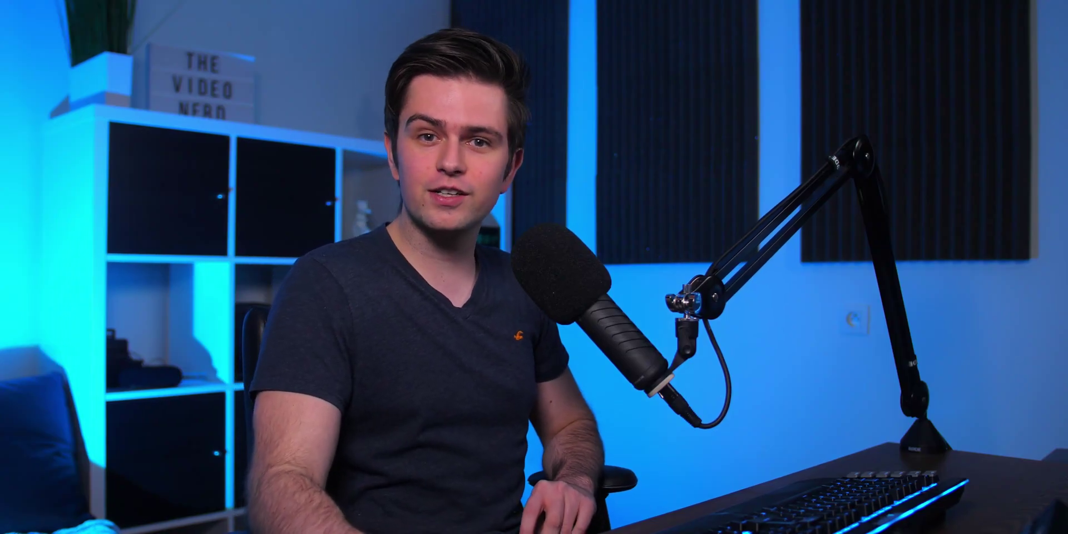
Search for 'twitch emote guidelines' and highlight the prohibited emote content list
text(twitch emote guidelines)
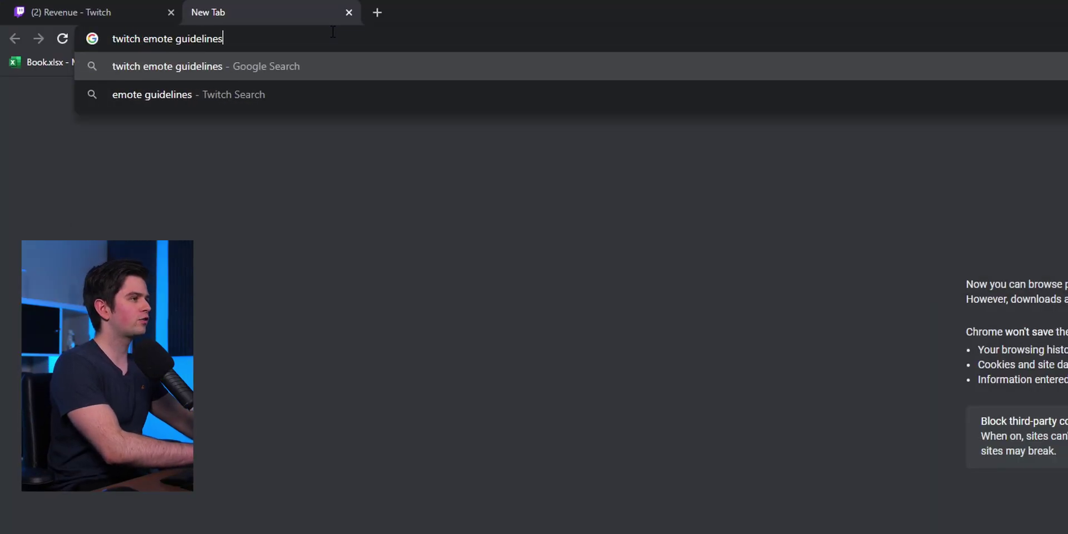
key(Return)
drag(469, 512, 304, 167)
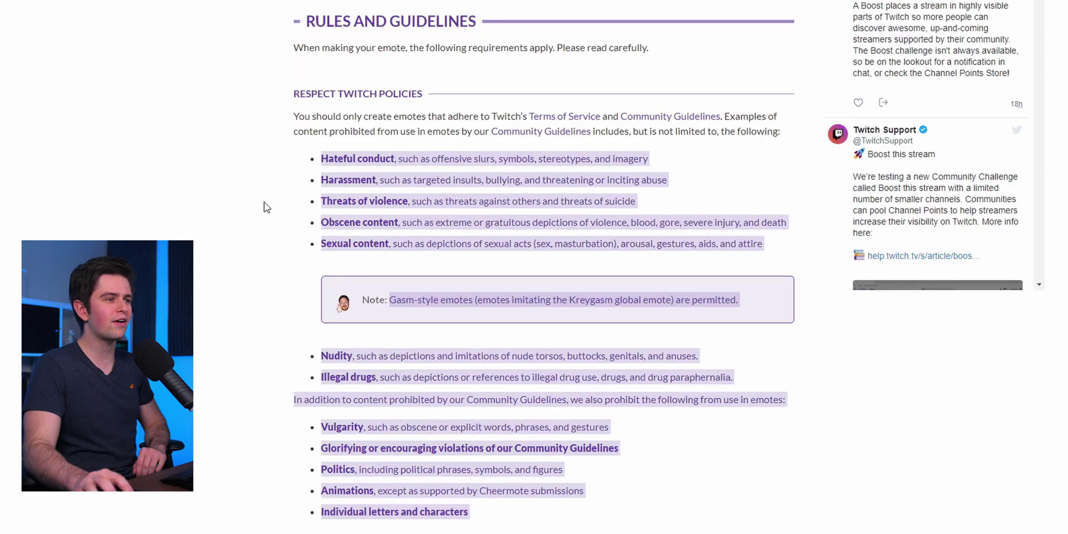
click(266, 207)
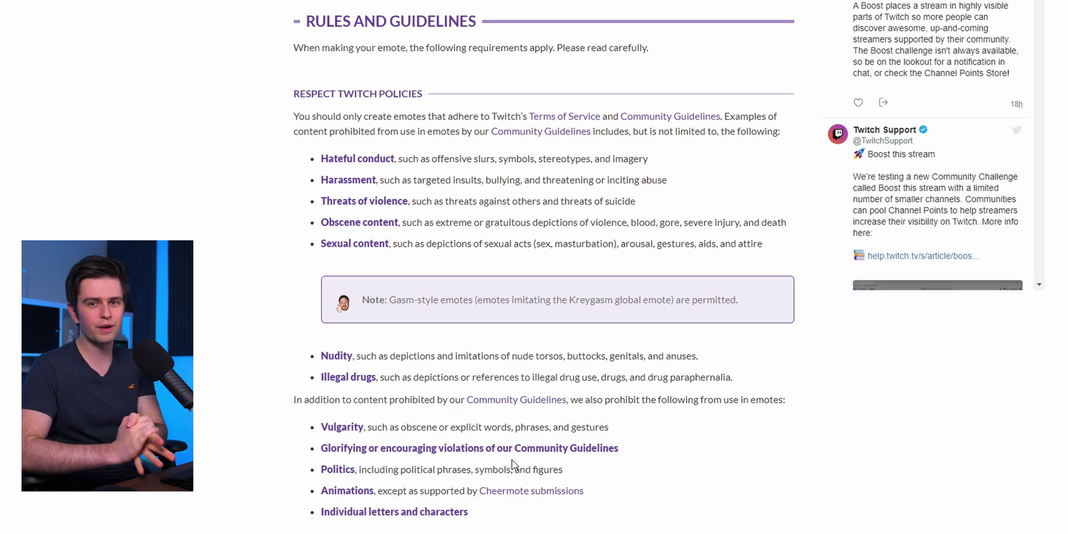
drag(499, 505, 323, 158)
Save the Pog emote upload so Twitch submits it for manual review
click(548, 198)
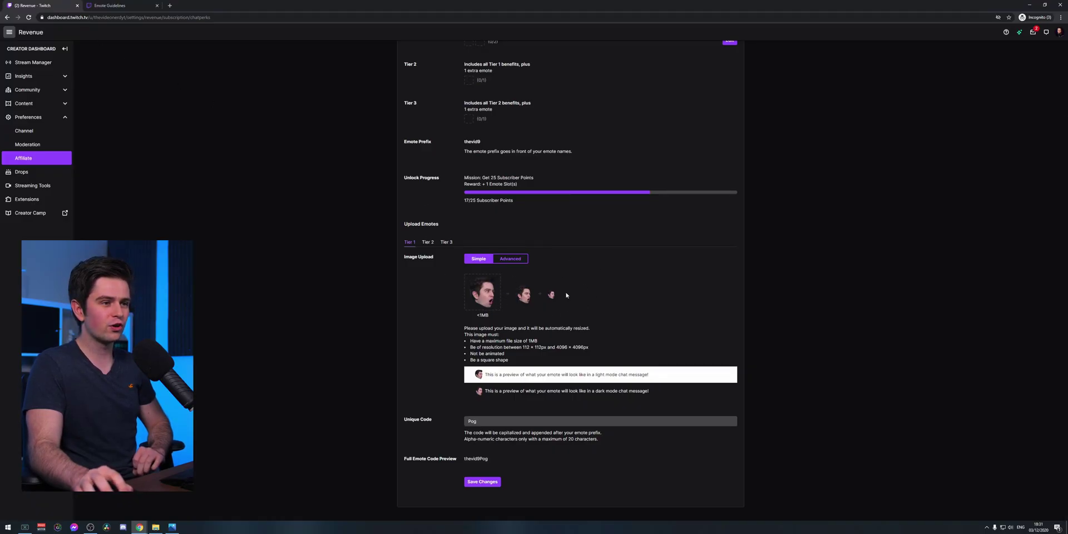
click(481, 482)
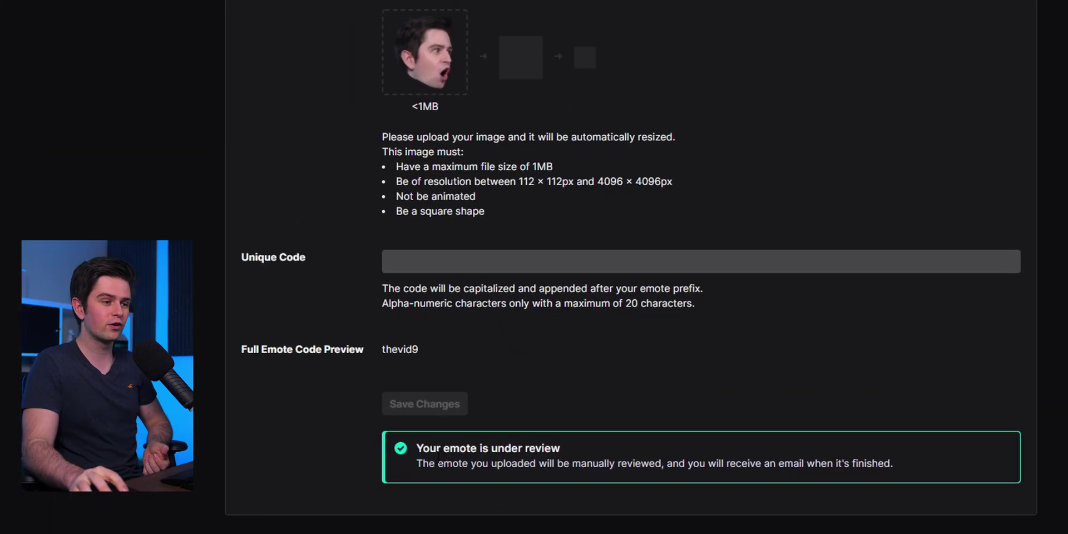